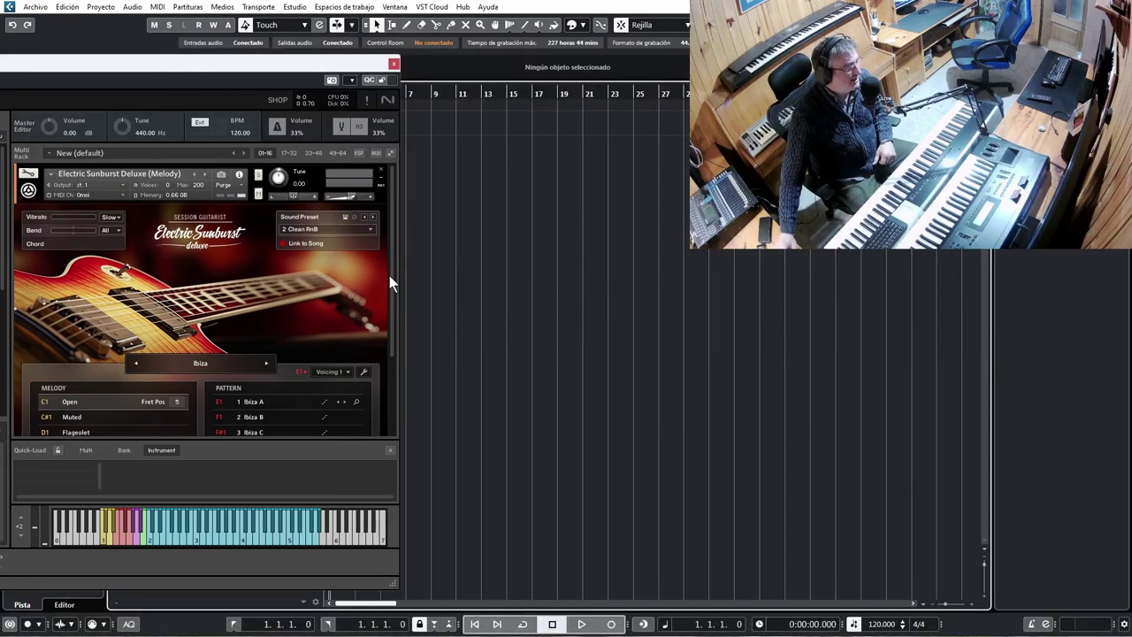
- Look over the guitar settings and change the cabinet in the amp chain to 4 Hot Solo+ (b)
{"action": "scroll", "coordinate": [390, 275], "scroll_direction": "down", "scroll_amount": 3}
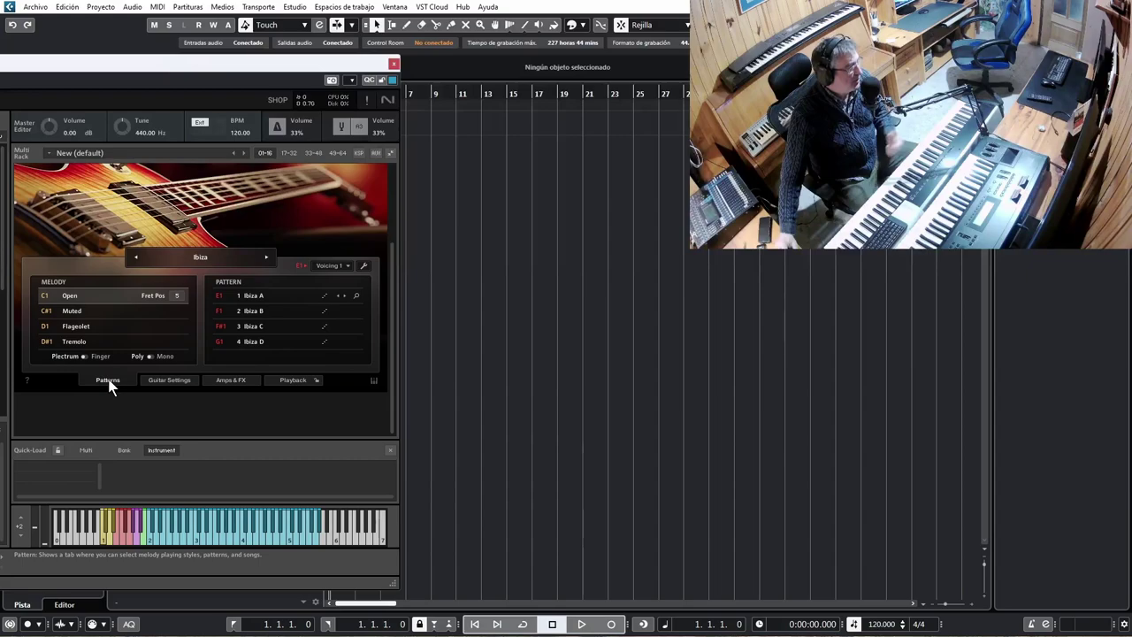
{"action": "left_click", "coordinate": [171, 380]}
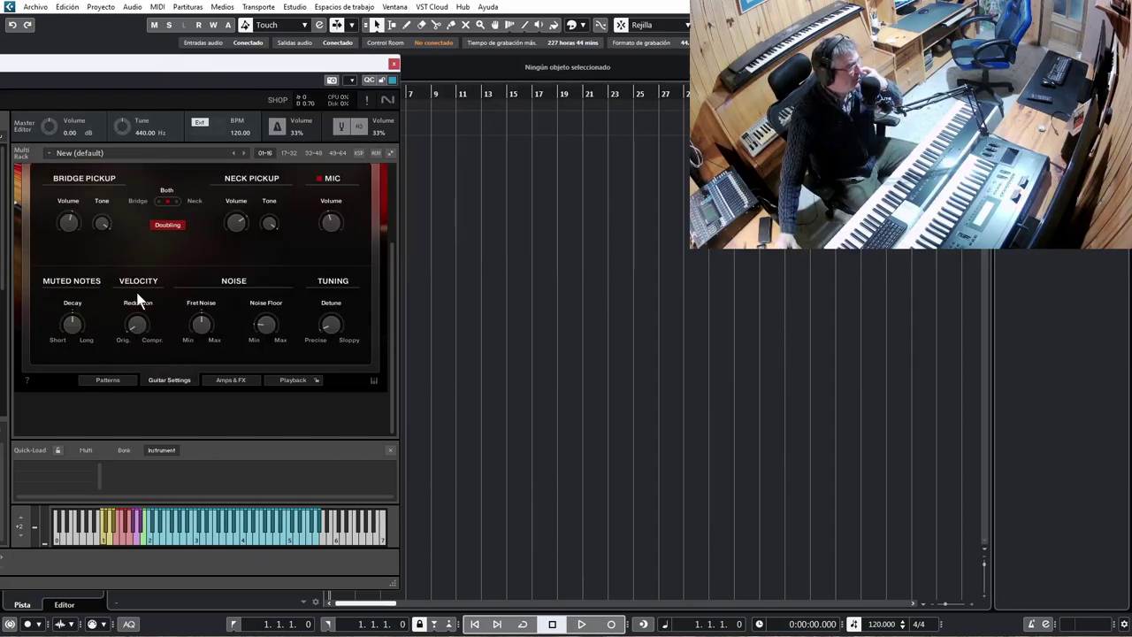
{"action": "left_click", "coordinate": [229, 380]}
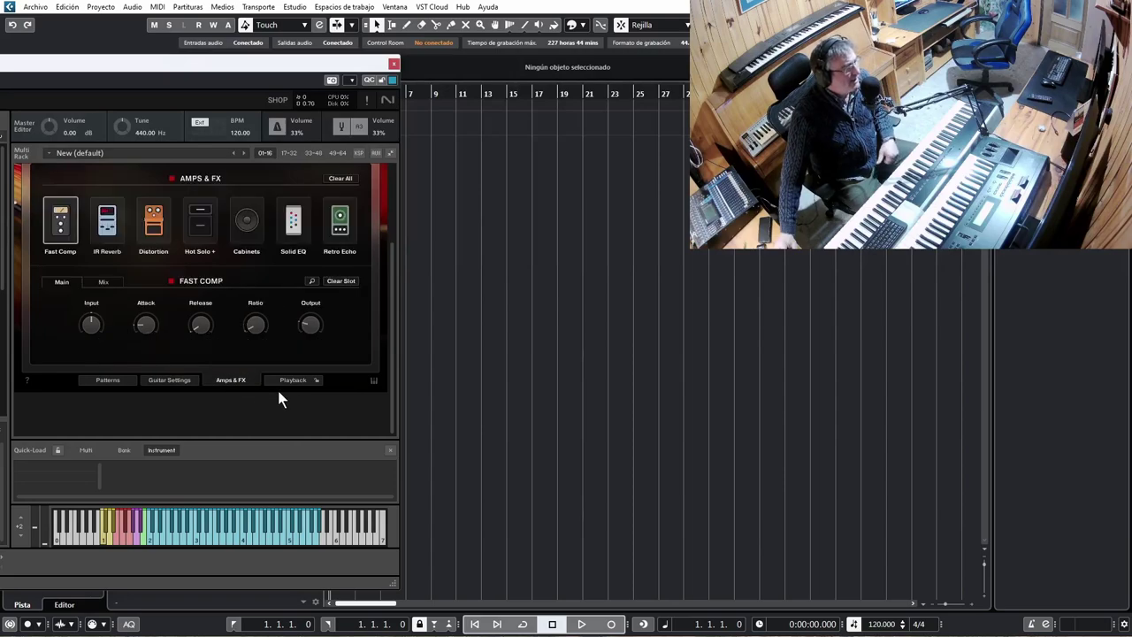
{"action": "left_click", "coordinate": [256, 222]}
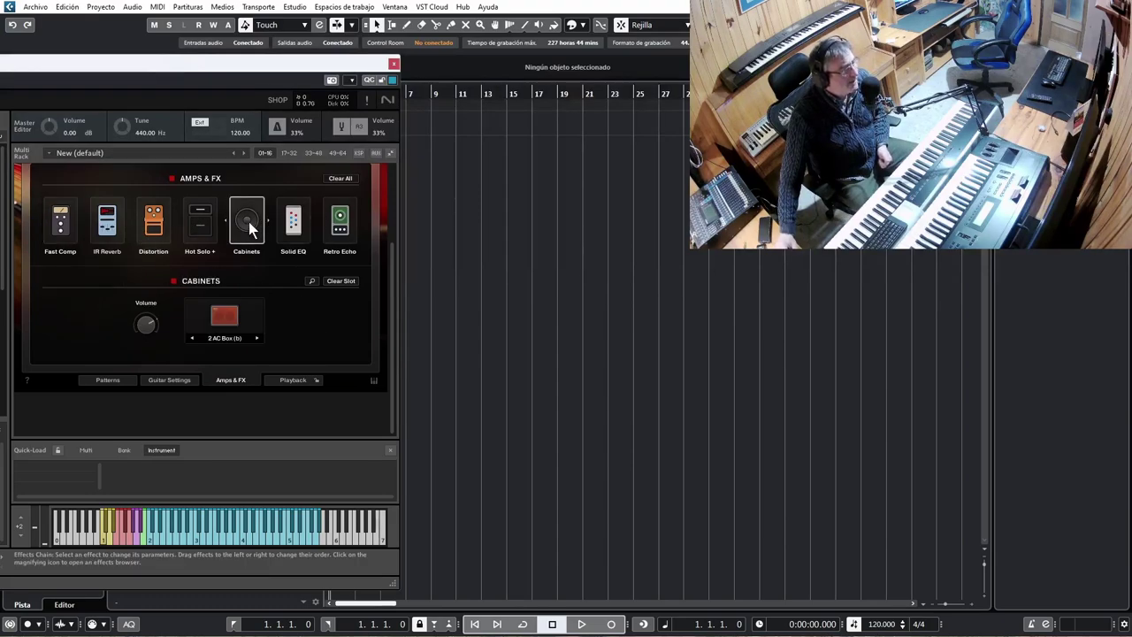
{"action": "left_click", "coordinate": [257, 338]}
{"action": "left_click", "coordinate": [257, 338]}
{"action": "left_click", "coordinate": [256, 338]}
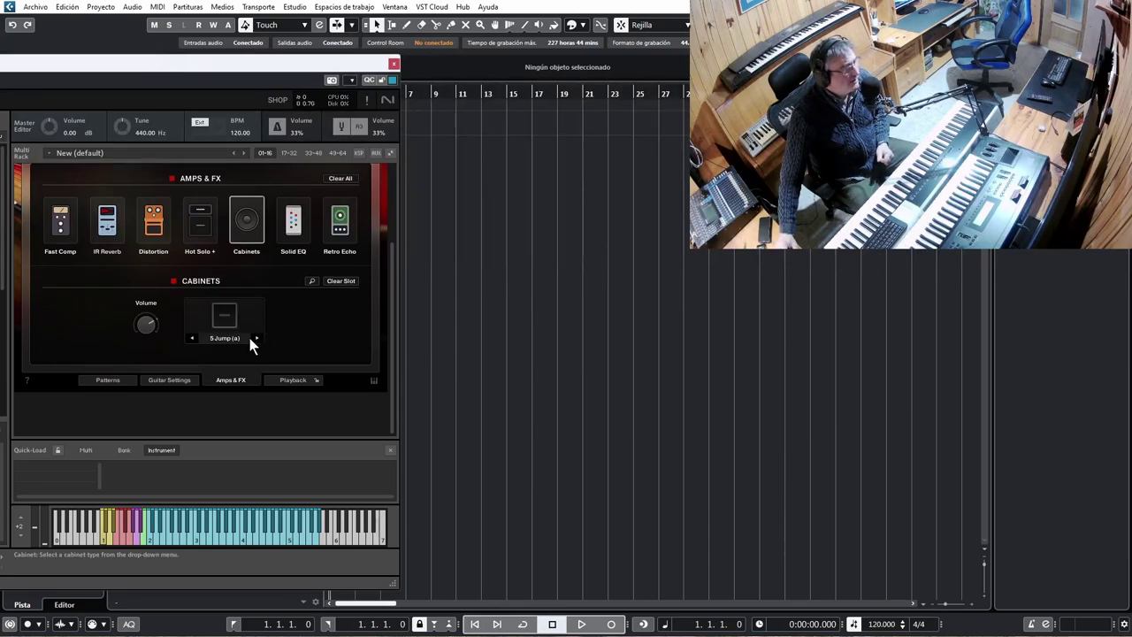
{"action": "left_click", "coordinate": [194, 337]}
{"action": "left_click", "coordinate": [194, 337]}
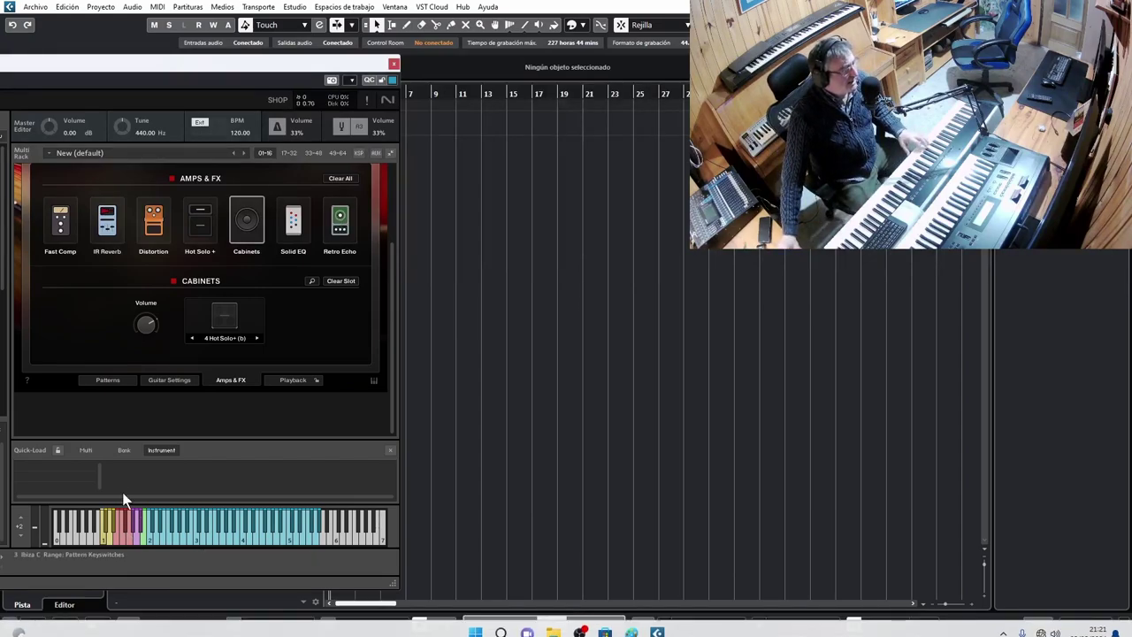
- Reload Retro Echo in the last slot of the effects chain and display the IR Reverb parameters
{"action": "left_click", "coordinate": [102, 380]}
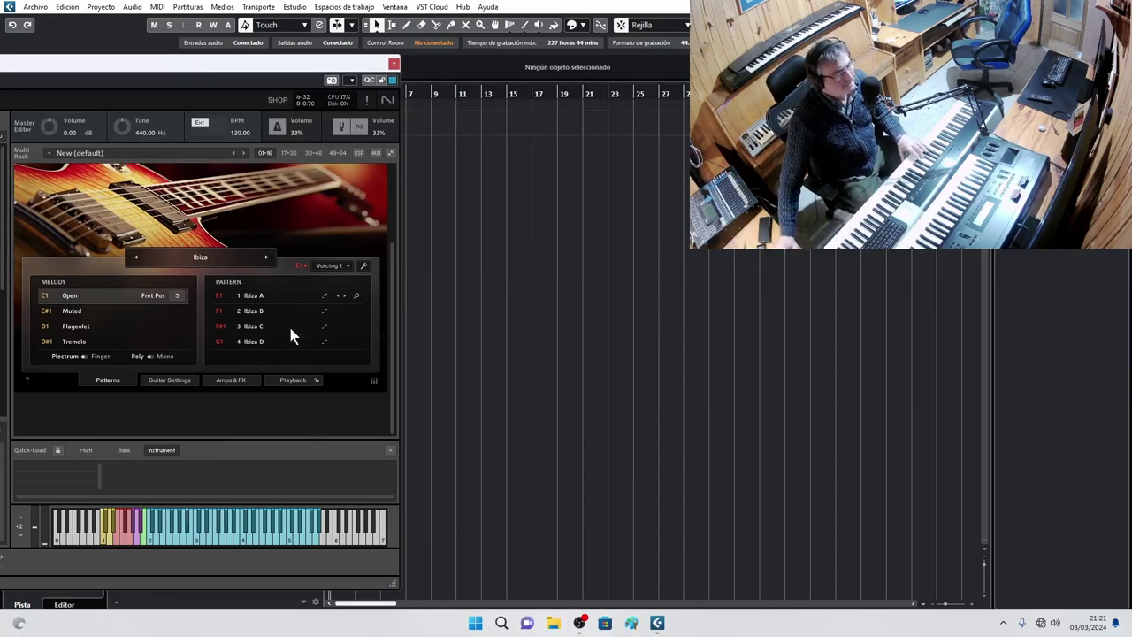
{"action": "left_click", "coordinate": [238, 379]}
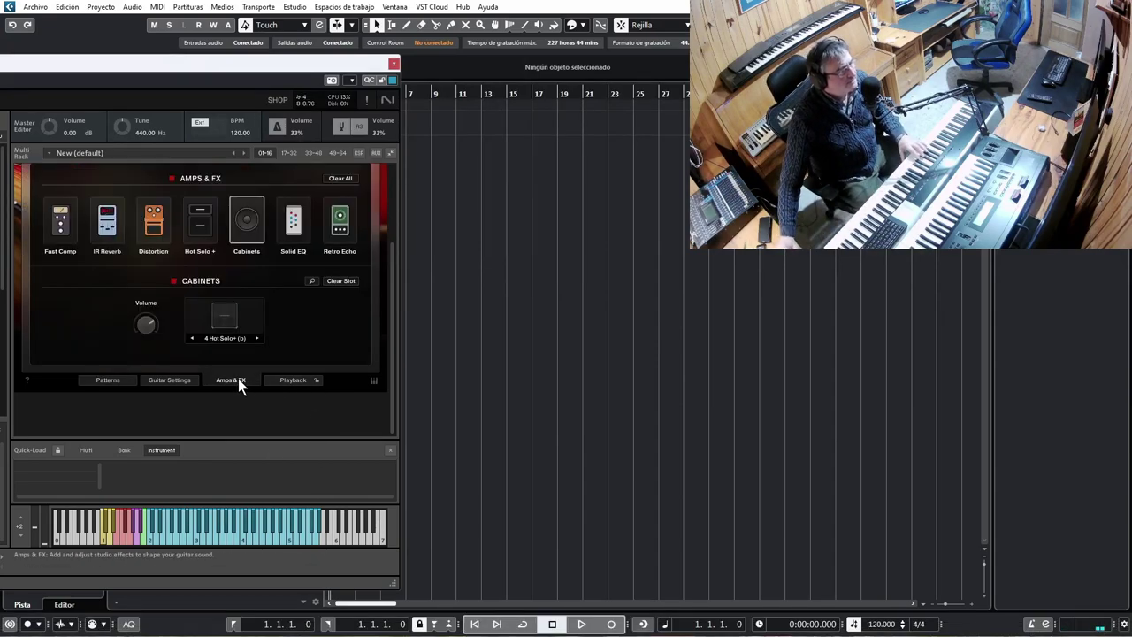
{"action": "left_click", "coordinate": [341, 223]}
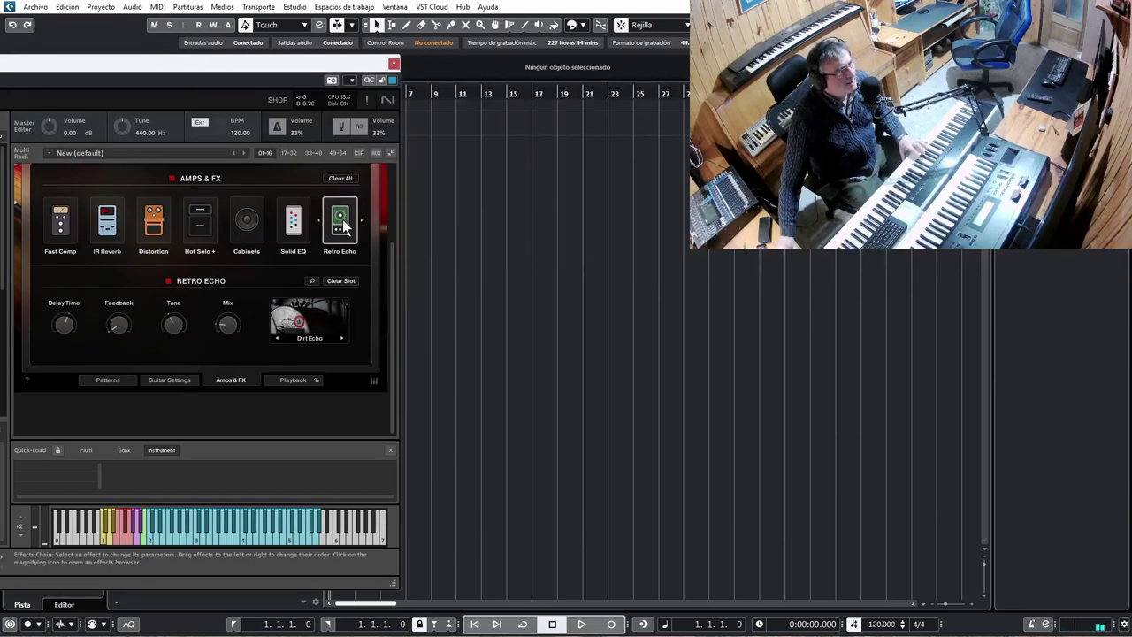
{"action": "left_click", "coordinate": [340, 251]}
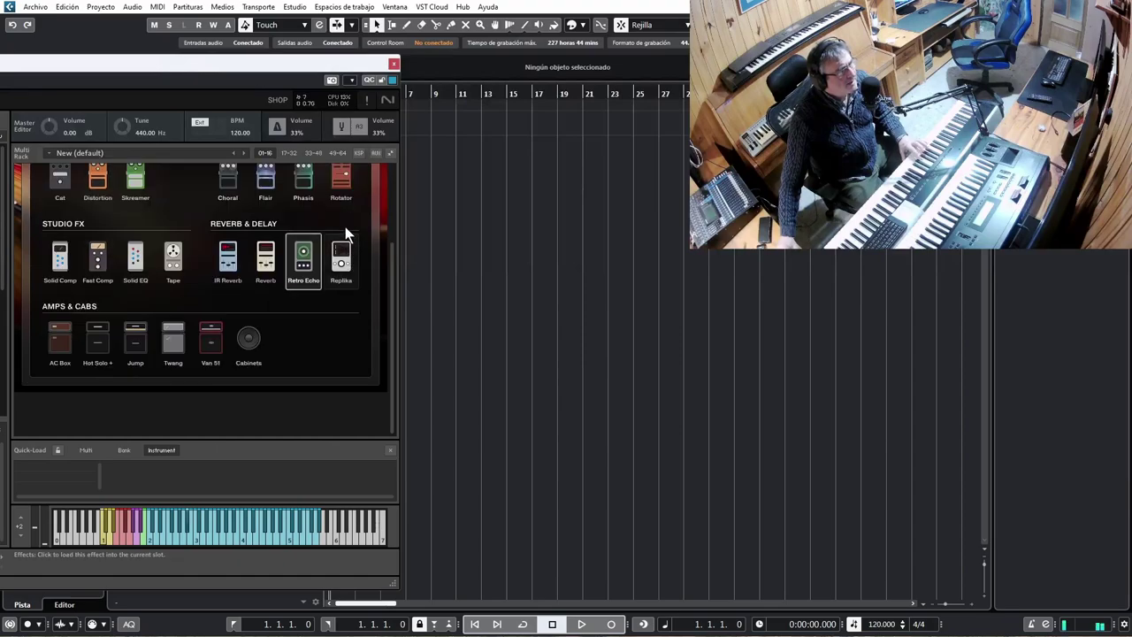
{"action": "left_click", "coordinate": [301, 266]}
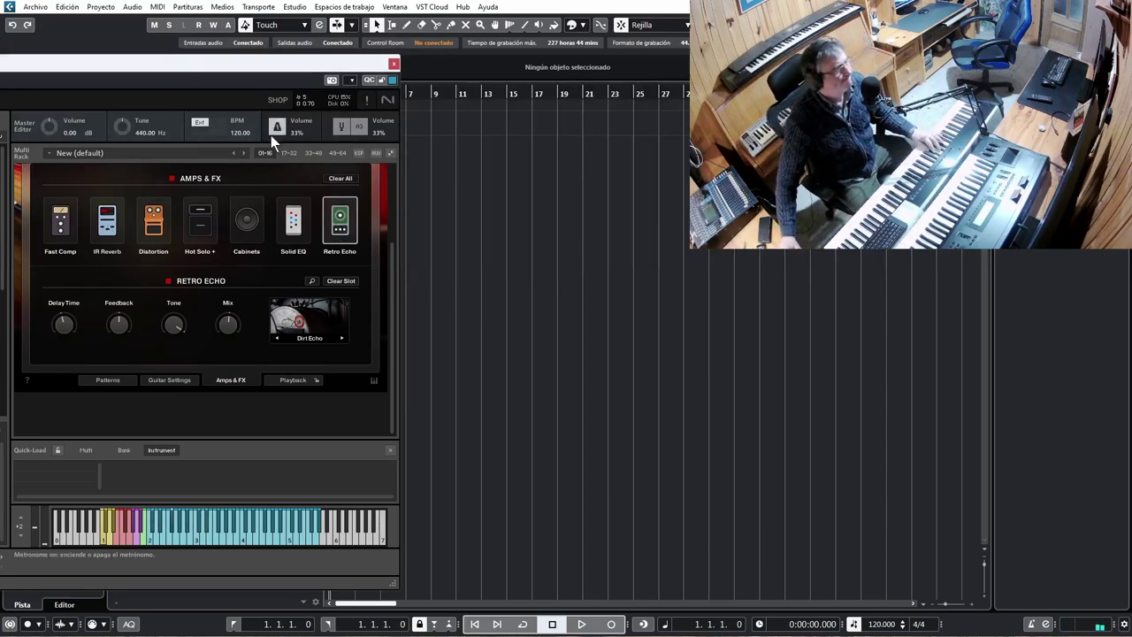
{"action": "left_click", "coordinate": [109, 228]}
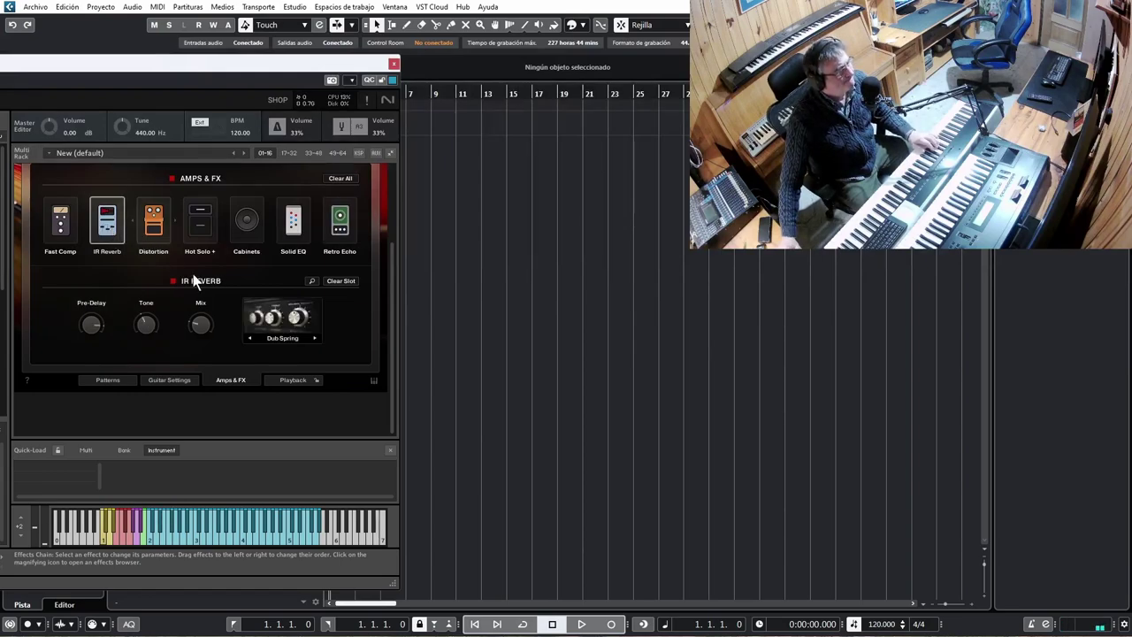
- Audition the Muted, Flageolet and Tremolo melody styles of the Ibiza song, switch to Finger playing, and return to Open
{"action": "left_click", "coordinate": [108, 379]}
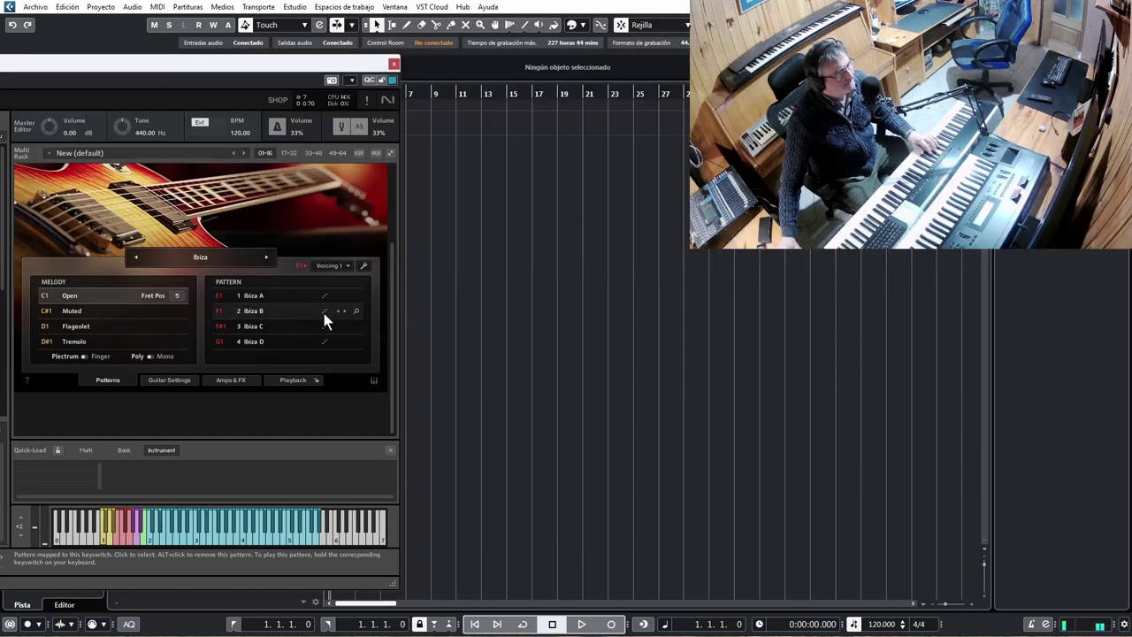
{"action": "left_click", "coordinate": [97, 312]}
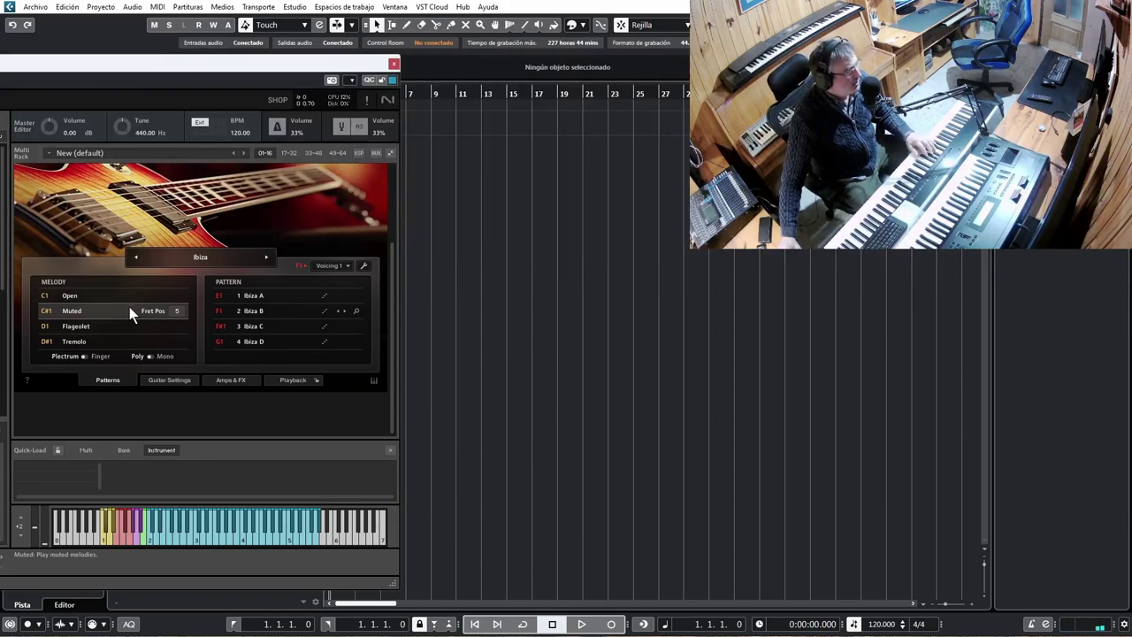
{"action": "left_click", "coordinate": [94, 326]}
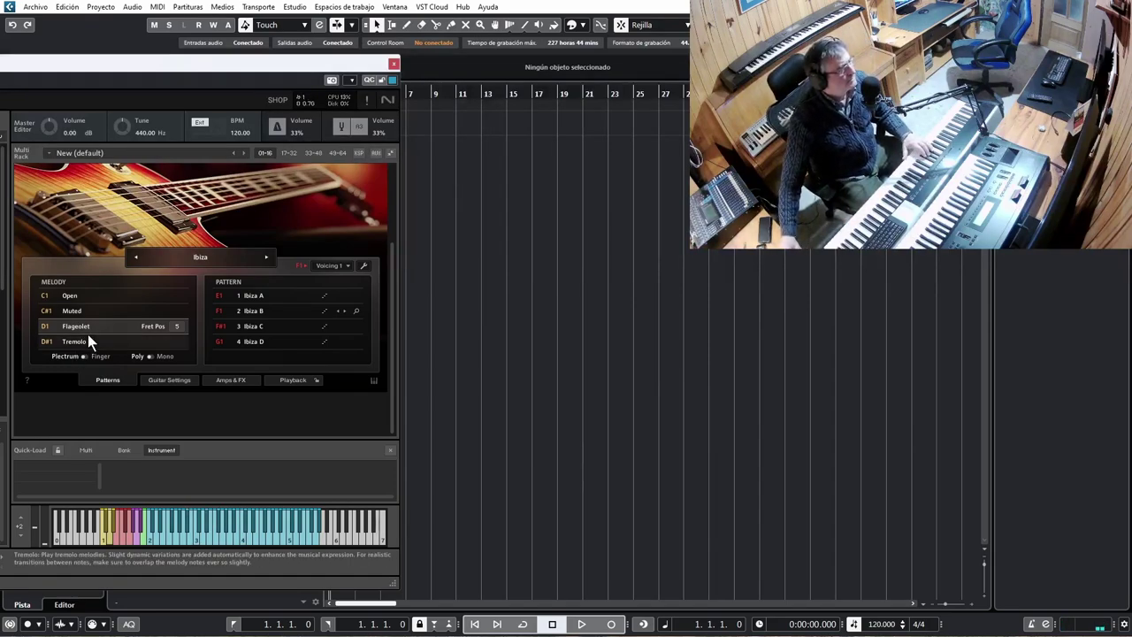
{"action": "left_click", "coordinate": [80, 342]}
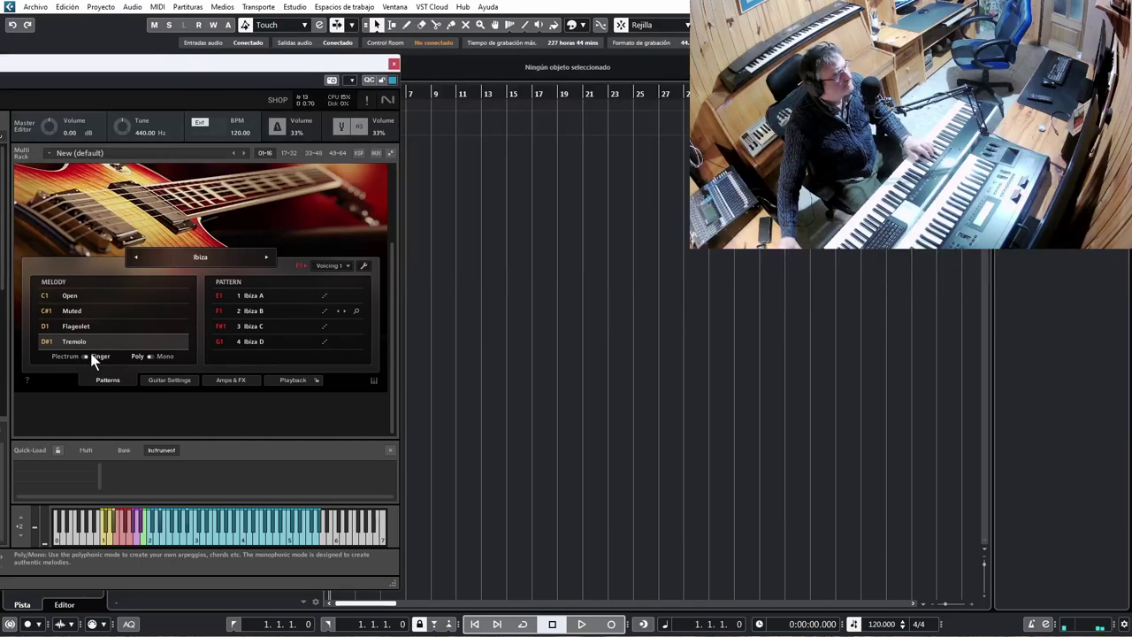
{"action": "left_click", "coordinate": [87, 326]}
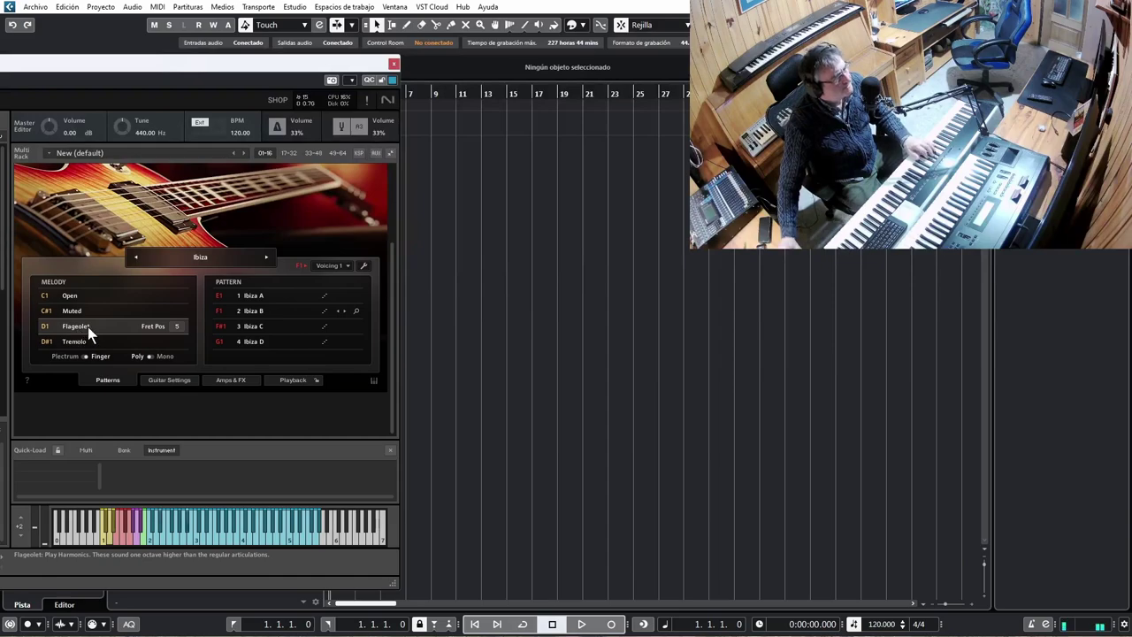
{"action": "left_click", "coordinate": [74, 312]}
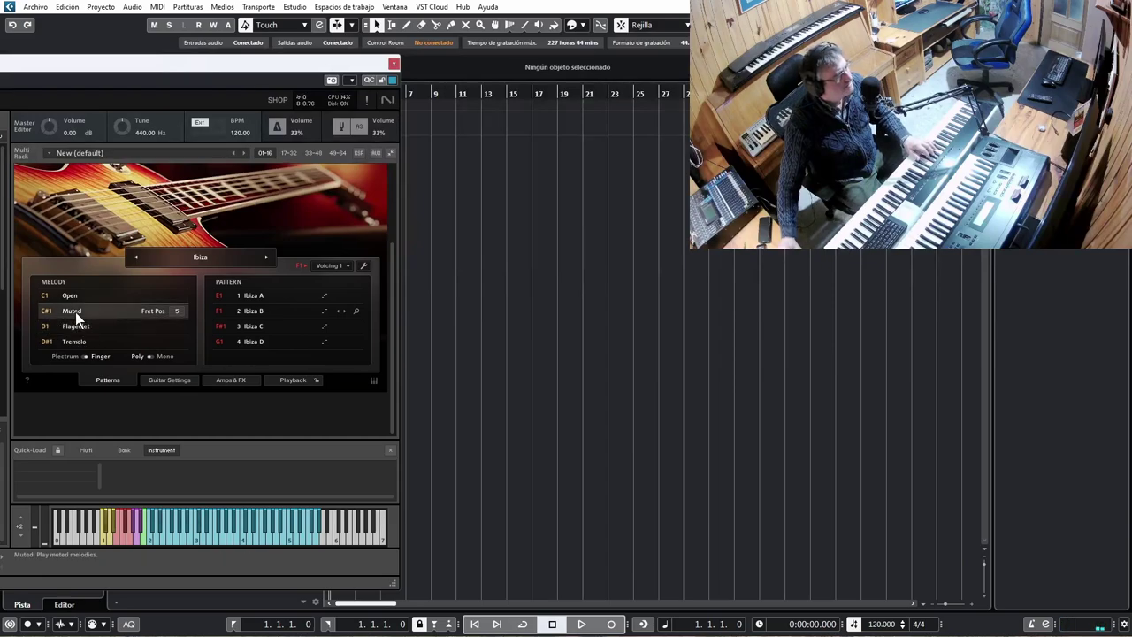
{"action": "left_click", "coordinate": [78, 296]}
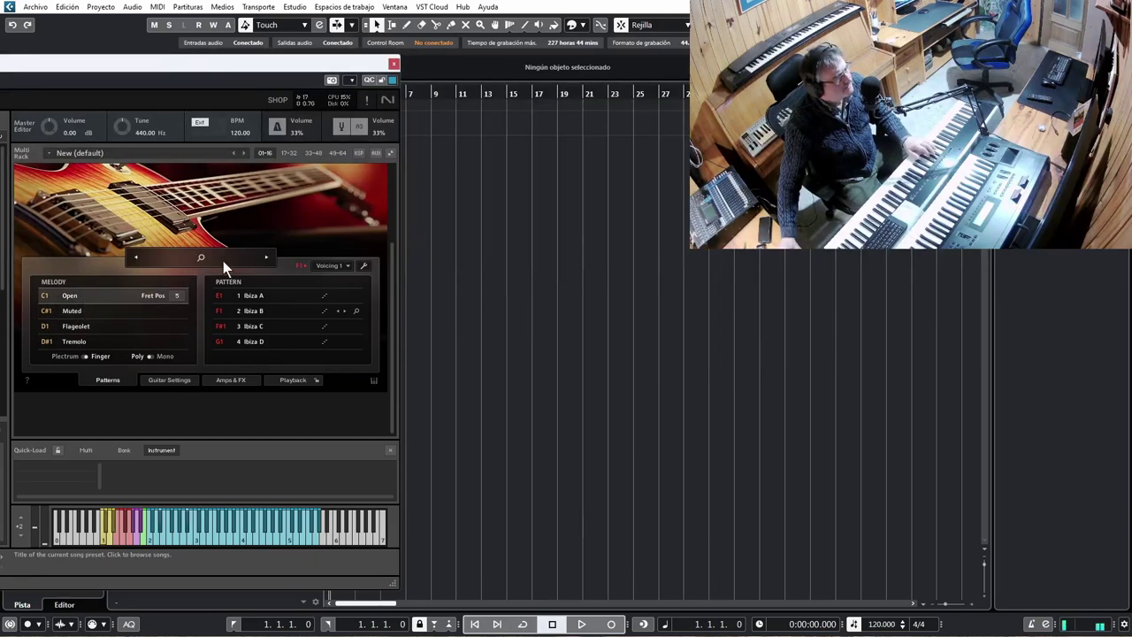
- Load the Prime Time song with the Open melody style, and move on to the Straightforward song
{"action": "left_click", "coordinate": [265, 258]}
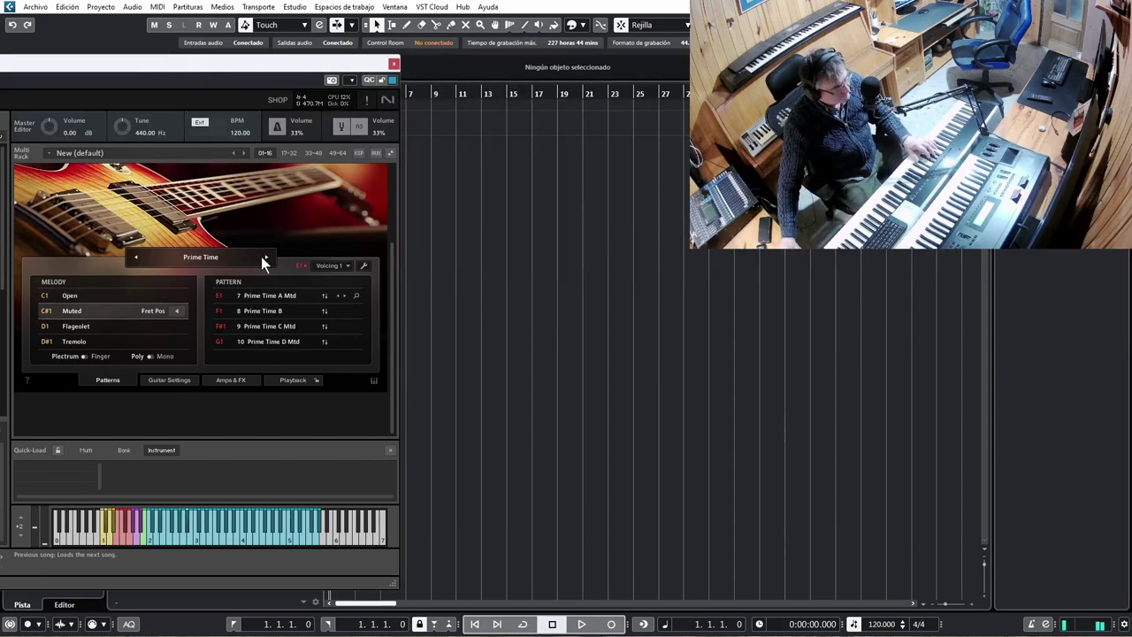
{"action": "left_click", "coordinate": [81, 295]}
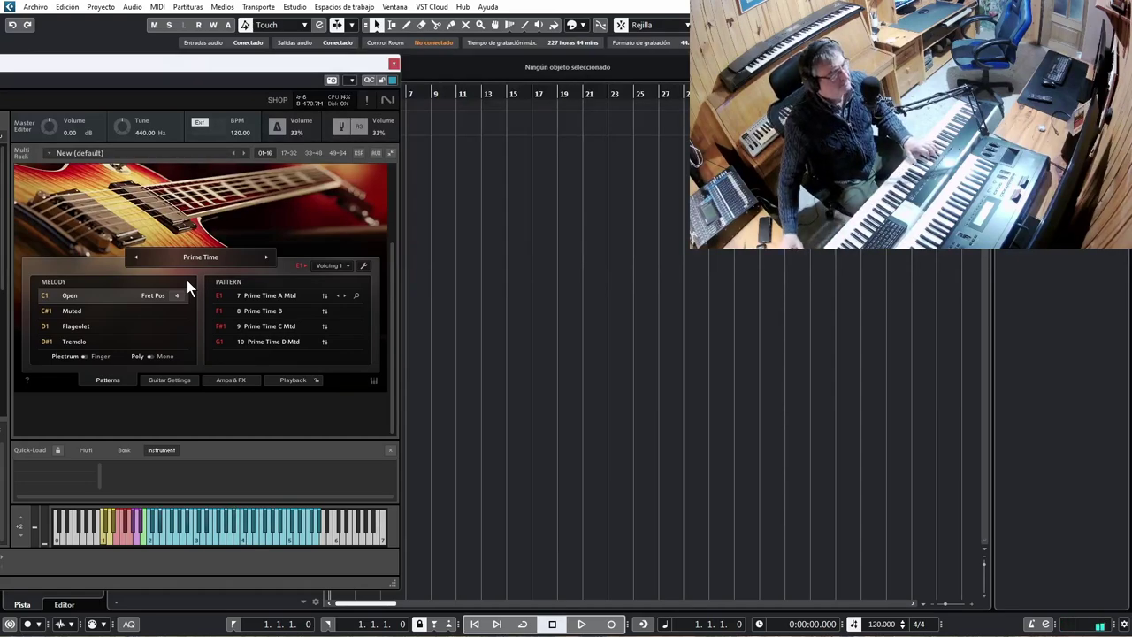
{"action": "left_click", "coordinate": [267, 257]}
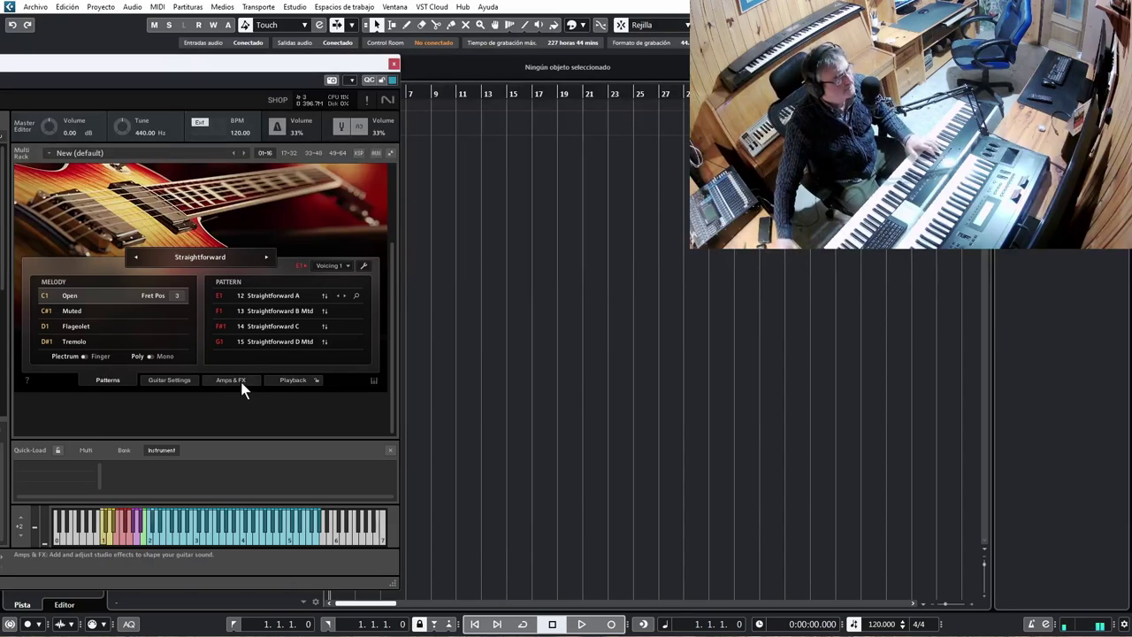
- Set the style of the Retro Echo effect to Ping Pong for the Straightforward song
{"action": "left_click", "coordinate": [239, 381]}
{"action": "left_click", "coordinate": [294, 223]}
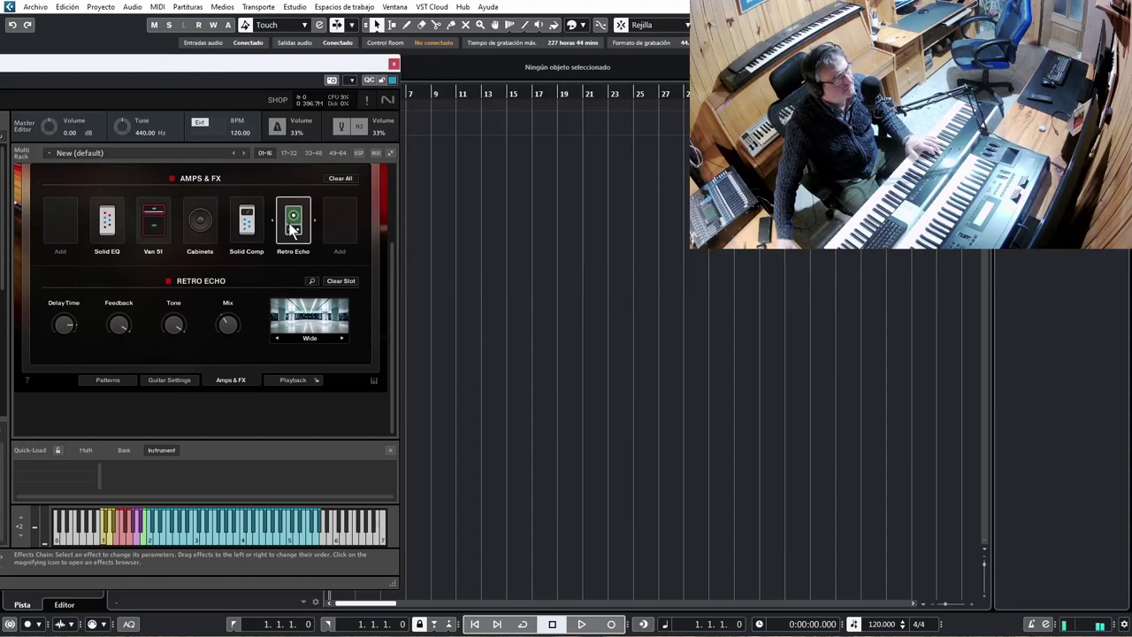
{"action": "left_click", "coordinate": [337, 335]}
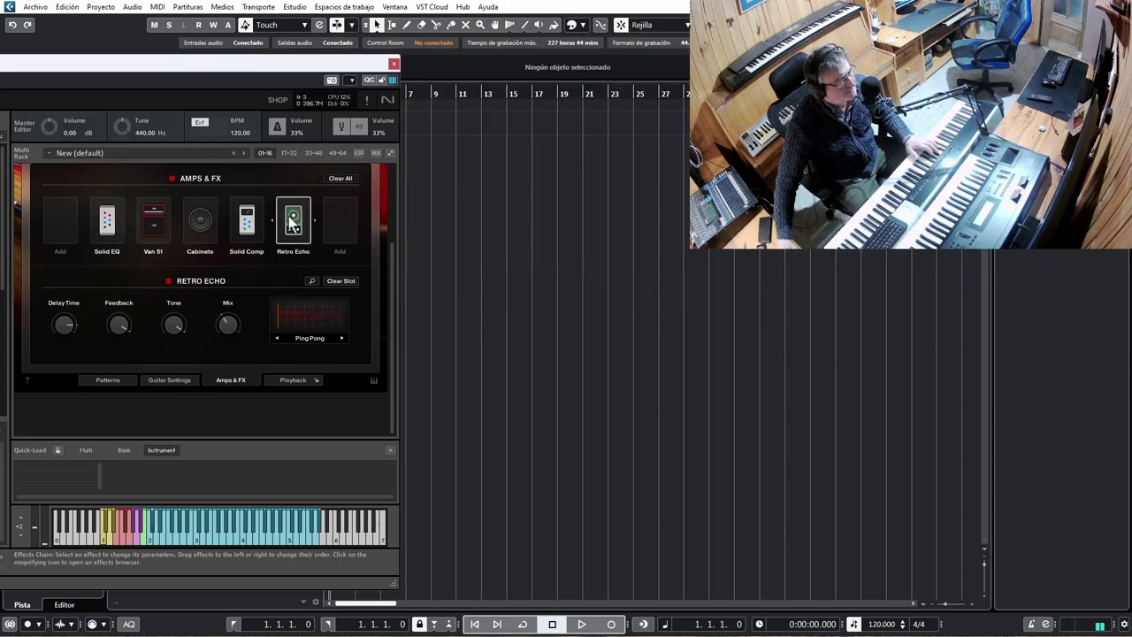
- Show the outputs section, select the Solid Comp and Retro Echo effects, and close the outputs section again
{"action": "key", "text": "F2"}
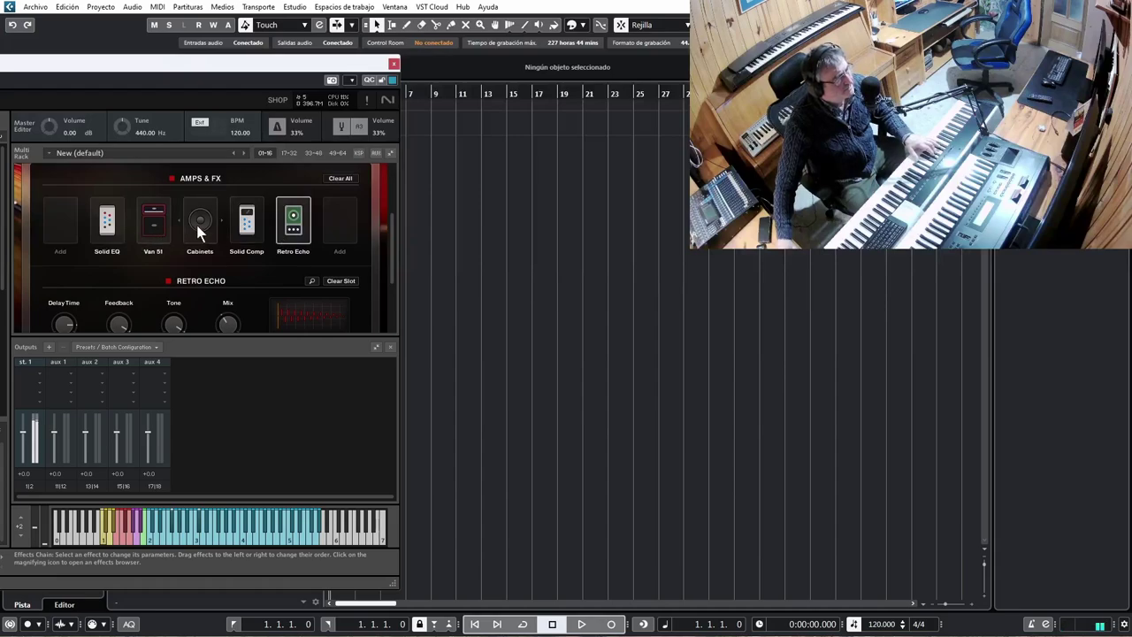
{"action": "left_click", "coordinate": [246, 223]}
{"action": "left_click", "coordinate": [293, 226]}
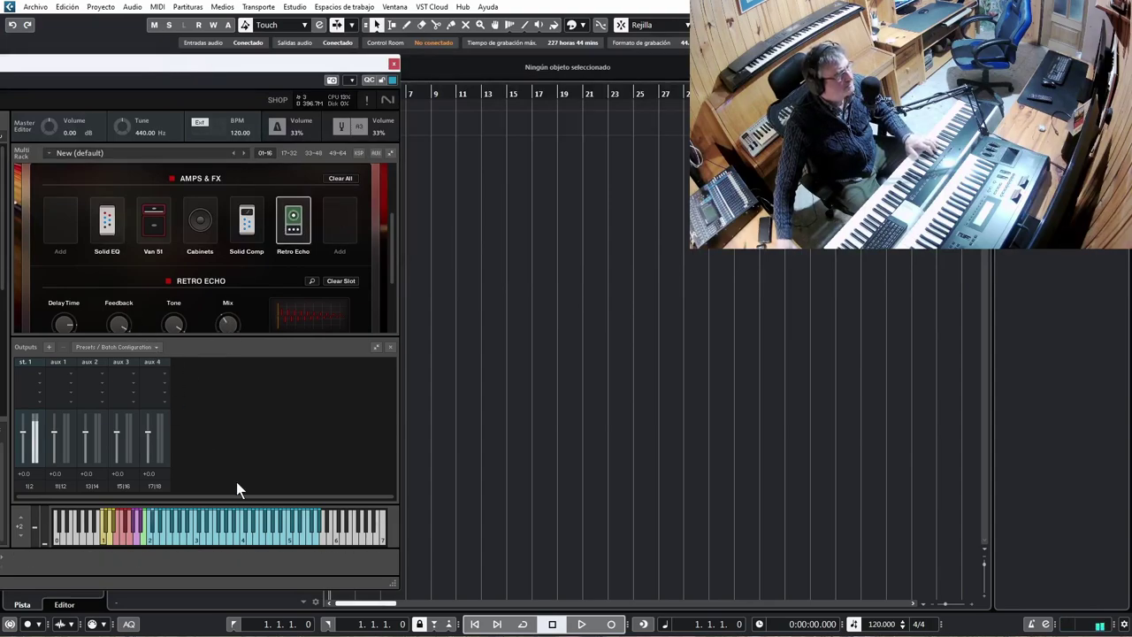
{"action": "left_click", "coordinate": [390, 348]}
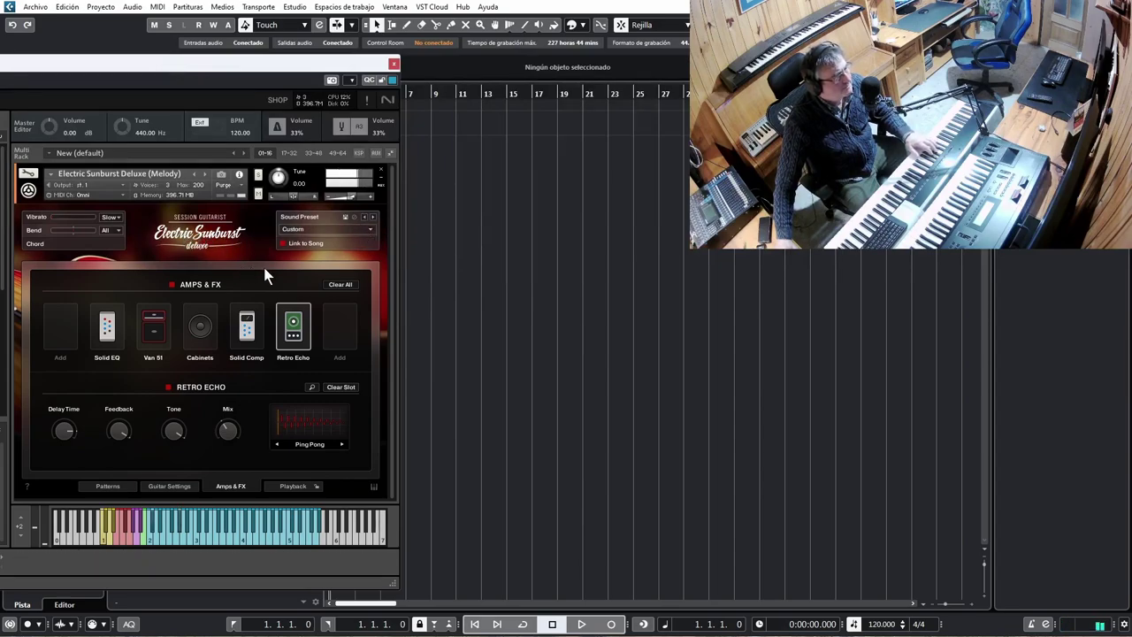
- Return to the Straightforward pattern view and load the factory sound preset 8 Electro Darkness
{"action": "left_click", "coordinate": [107, 487]}
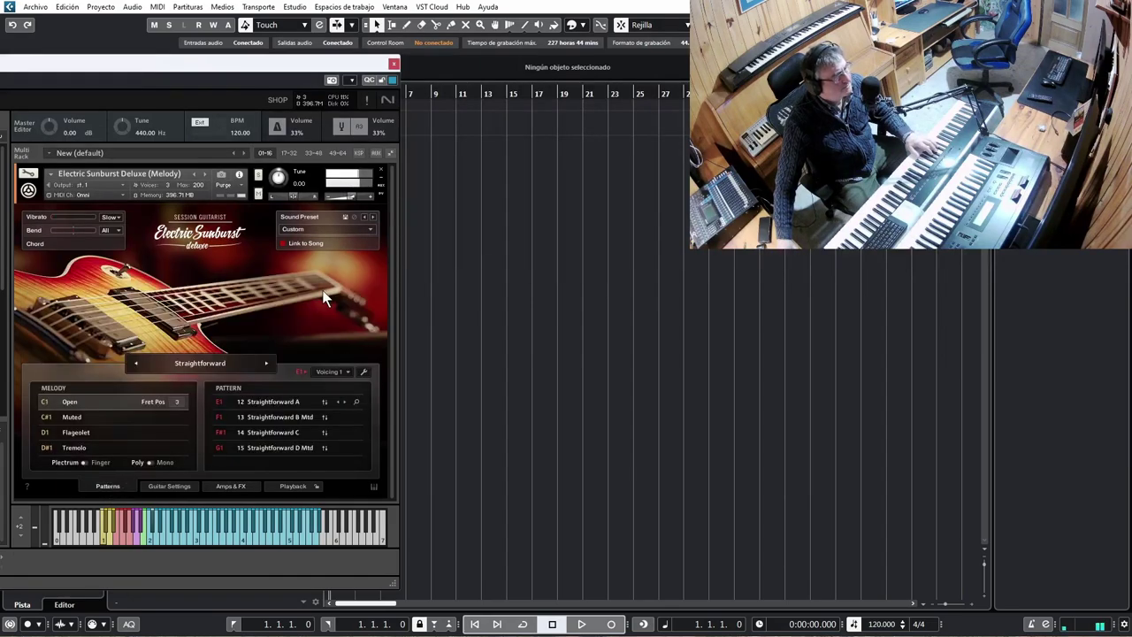
{"action": "left_click", "coordinate": [288, 243]}
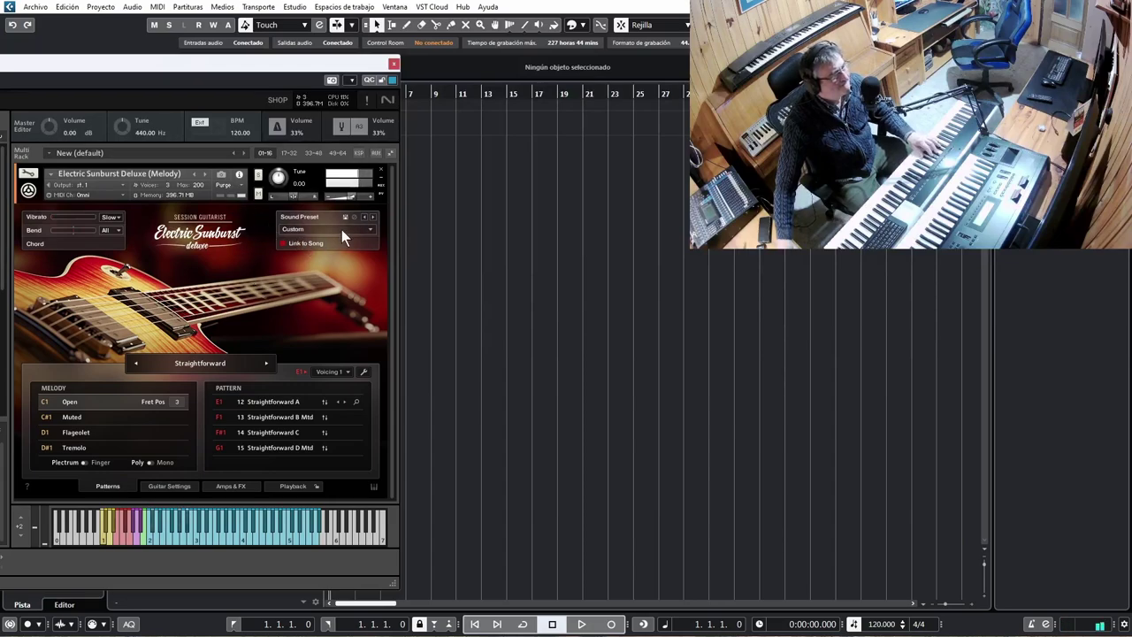
{"action": "left_click", "coordinate": [368, 229]}
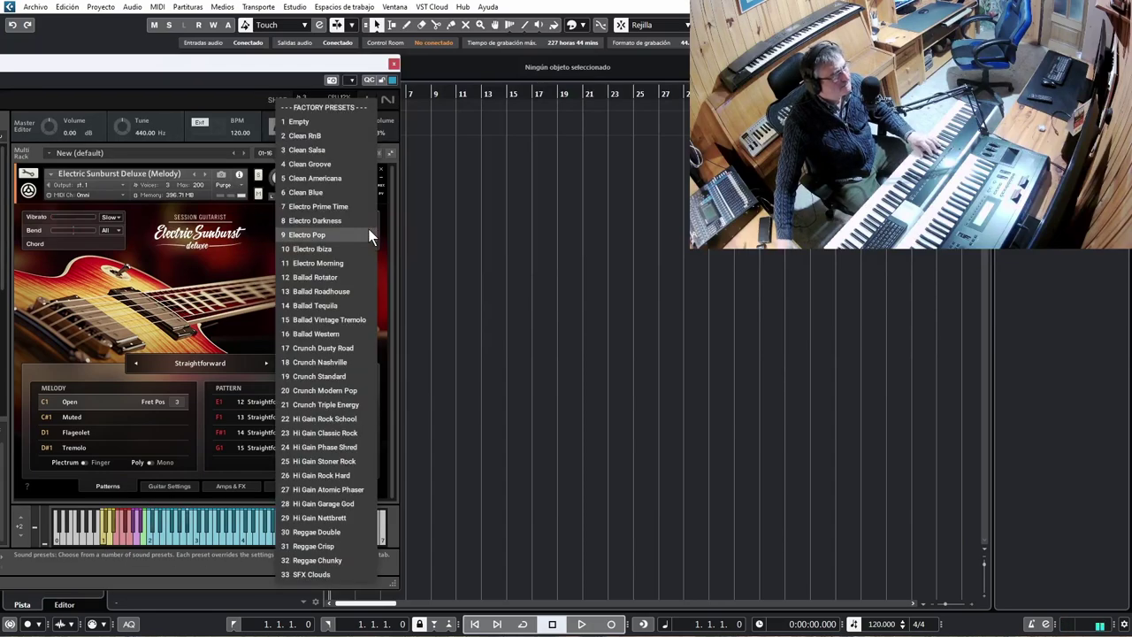
{"action": "left_click", "coordinate": [321, 224]}
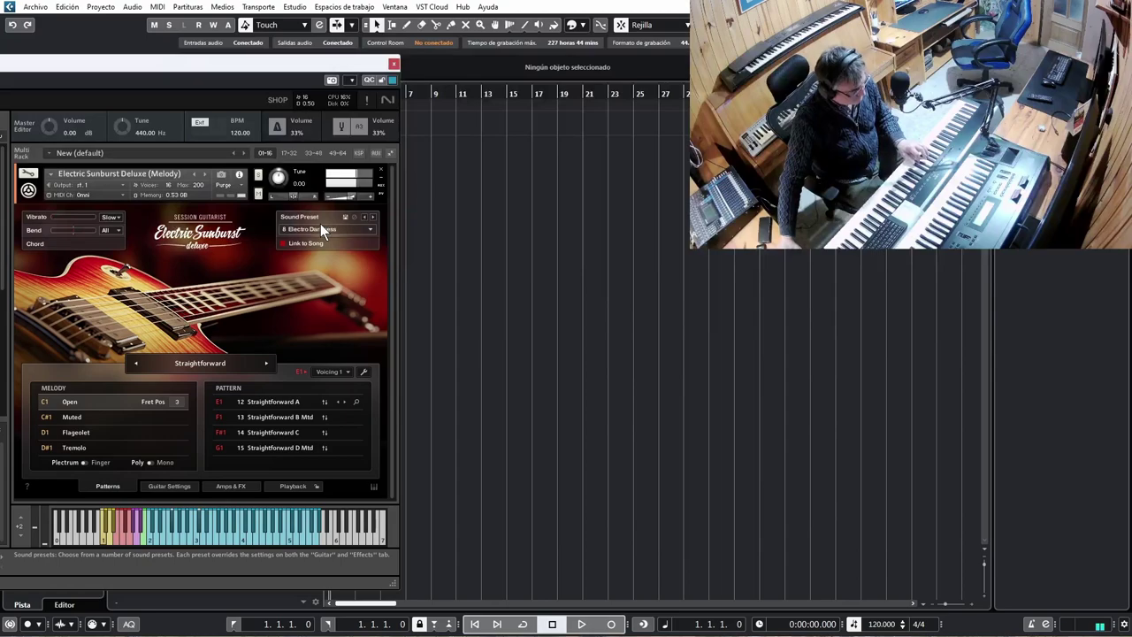
- Audition the factory sound presets 2 Clean RnB, 3 Clean Salsa and 4 Clean Groove one after another
{"action": "left_click", "coordinate": [369, 230]}
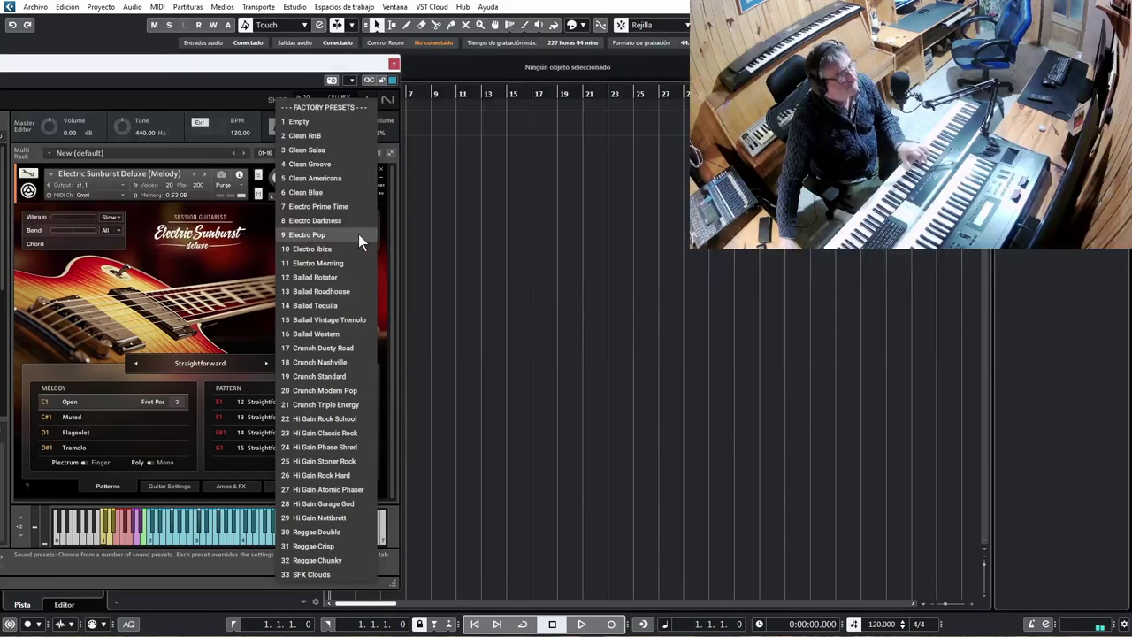
{"action": "left_click", "coordinate": [302, 134]}
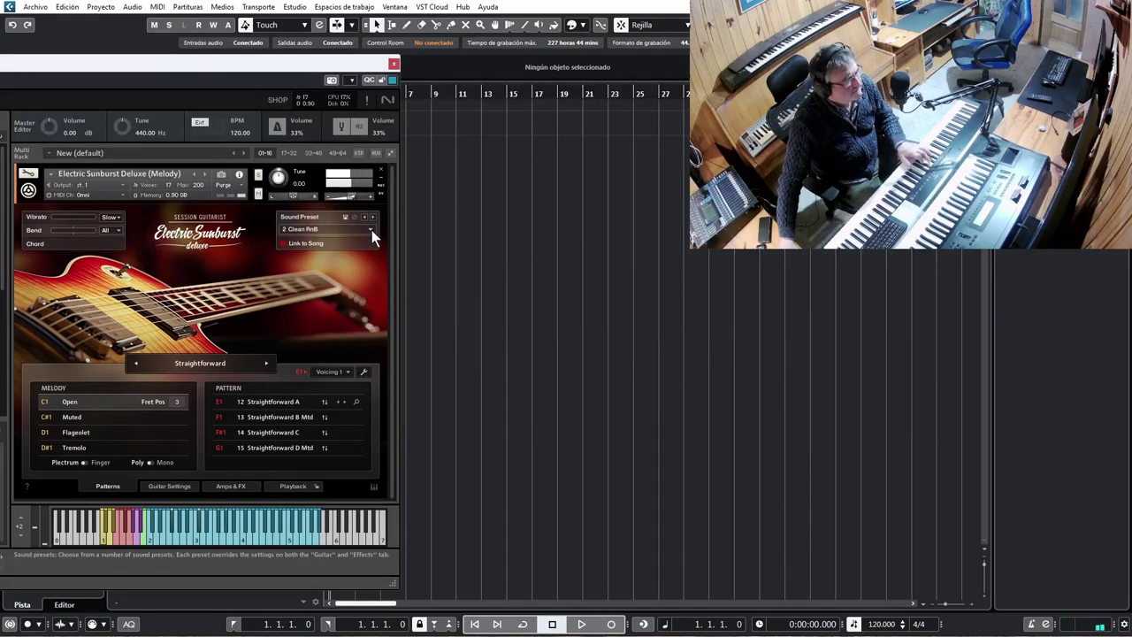
{"action": "left_click", "coordinate": [372, 230]}
{"action": "left_click", "coordinate": [310, 148]}
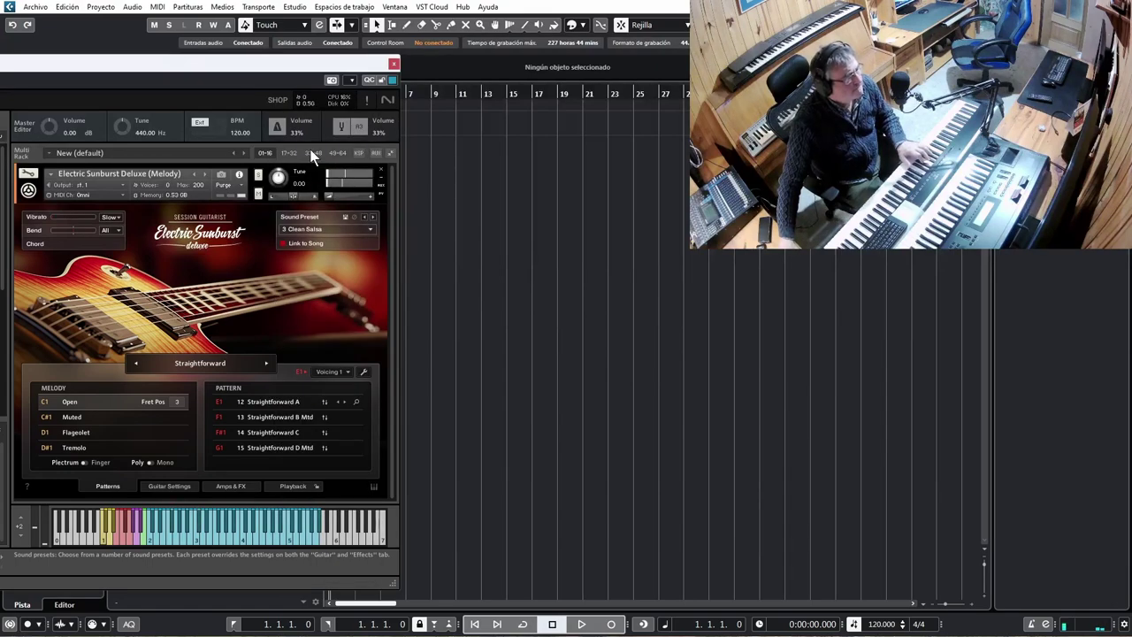
{"action": "left_click", "coordinate": [372, 230]}
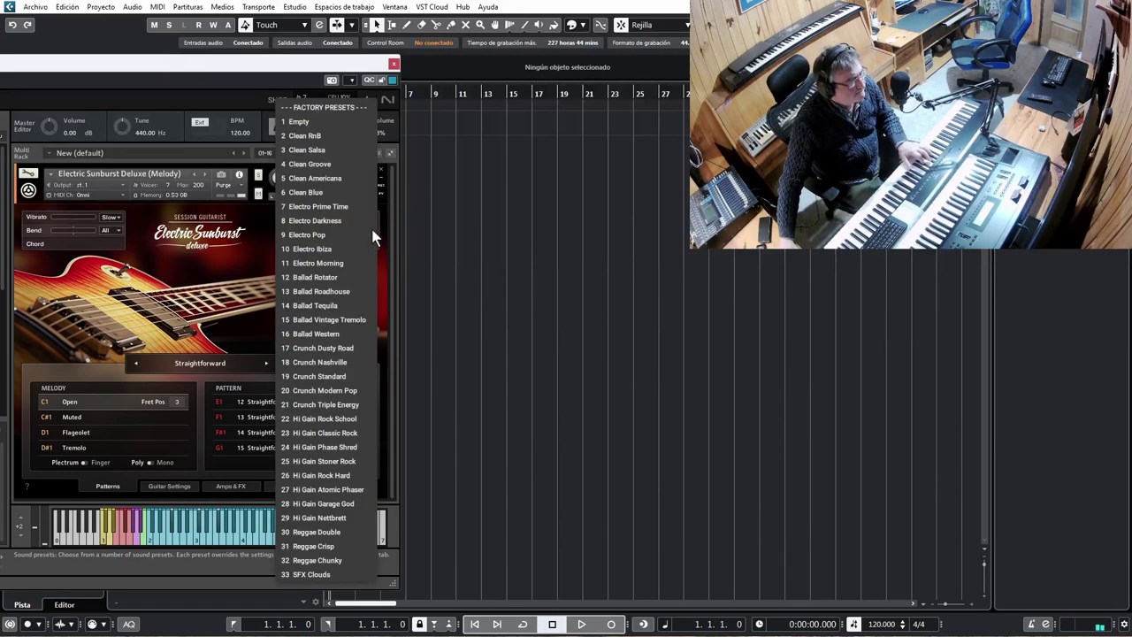
{"action": "left_click", "coordinate": [306, 163]}
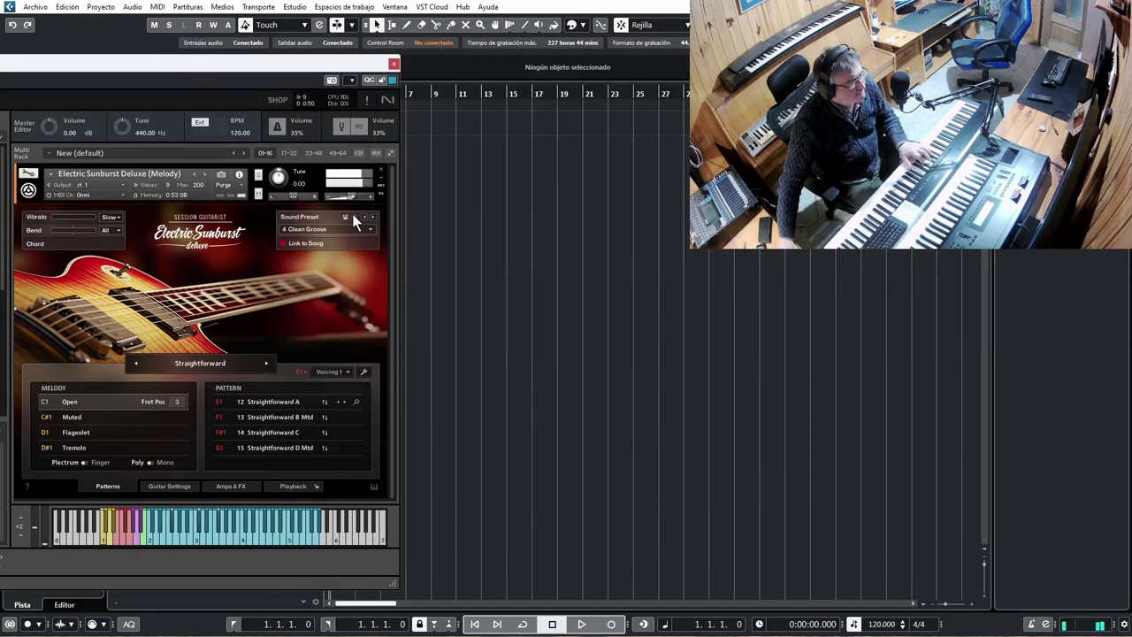
- Load the factory sound preset 7 Electro Prime Time, followed by 12 Ballad Rotator
{"action": "left_click", "coordinate": [369, 229]}
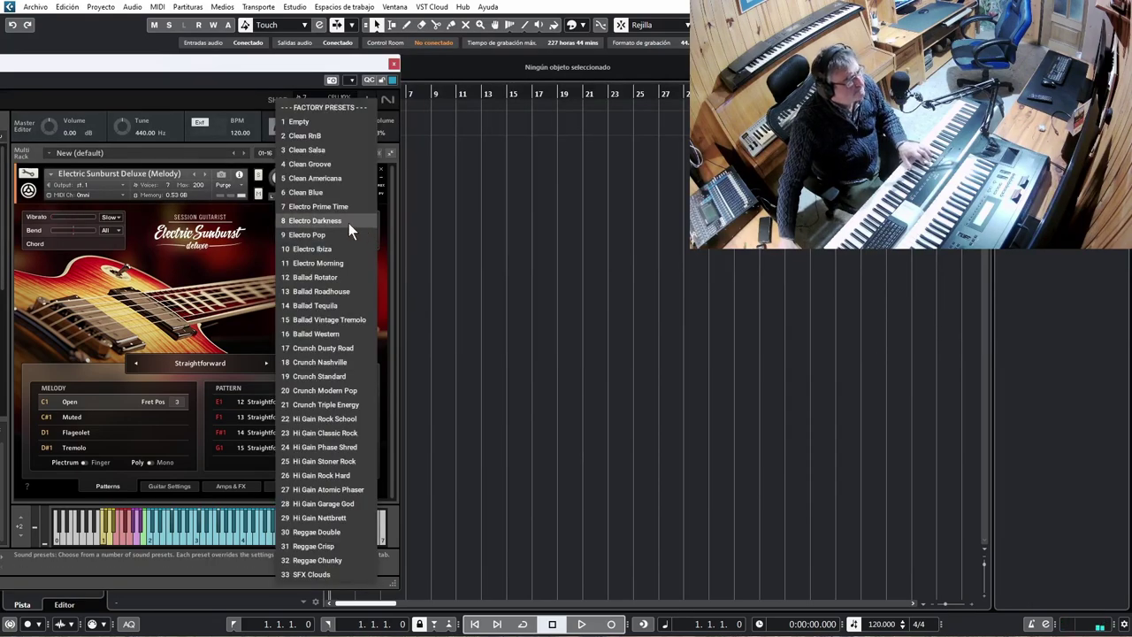
{"action": "left_click", "coordinate": [320, 207]}
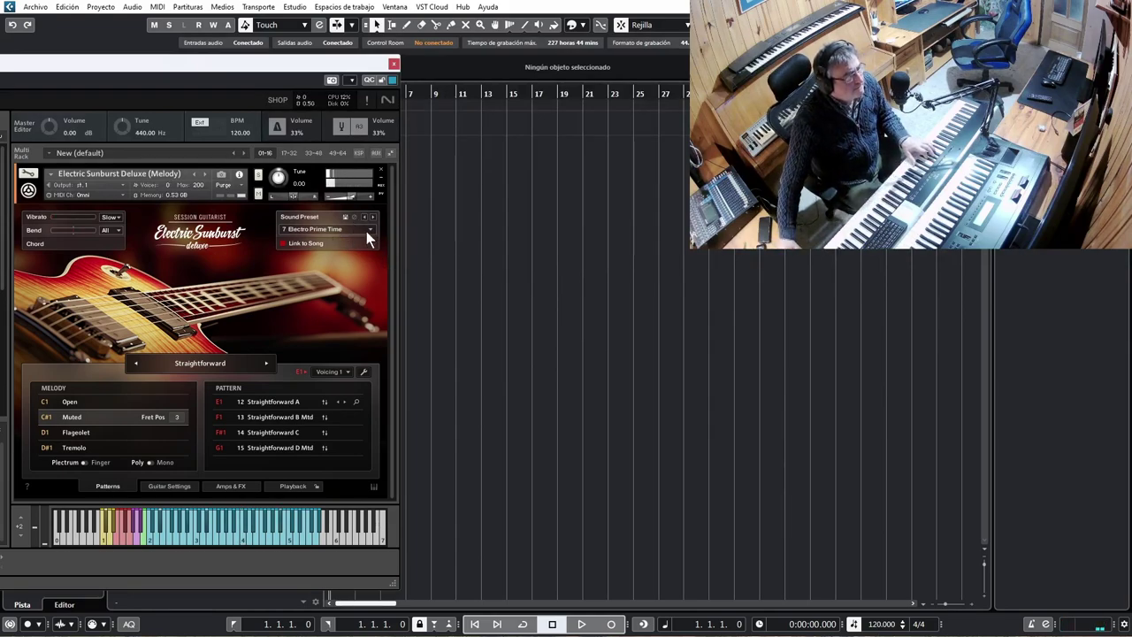
{"action": "left_click", "coordinate": [369, 228]}
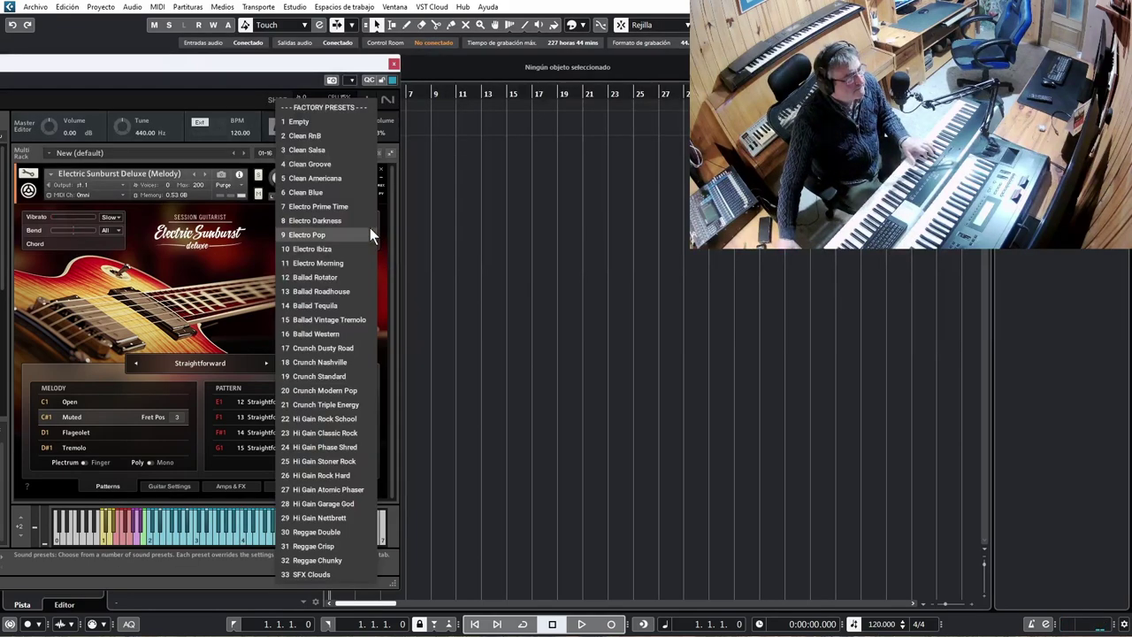
{"action": "left_click", "coordinate": [320, 278]}
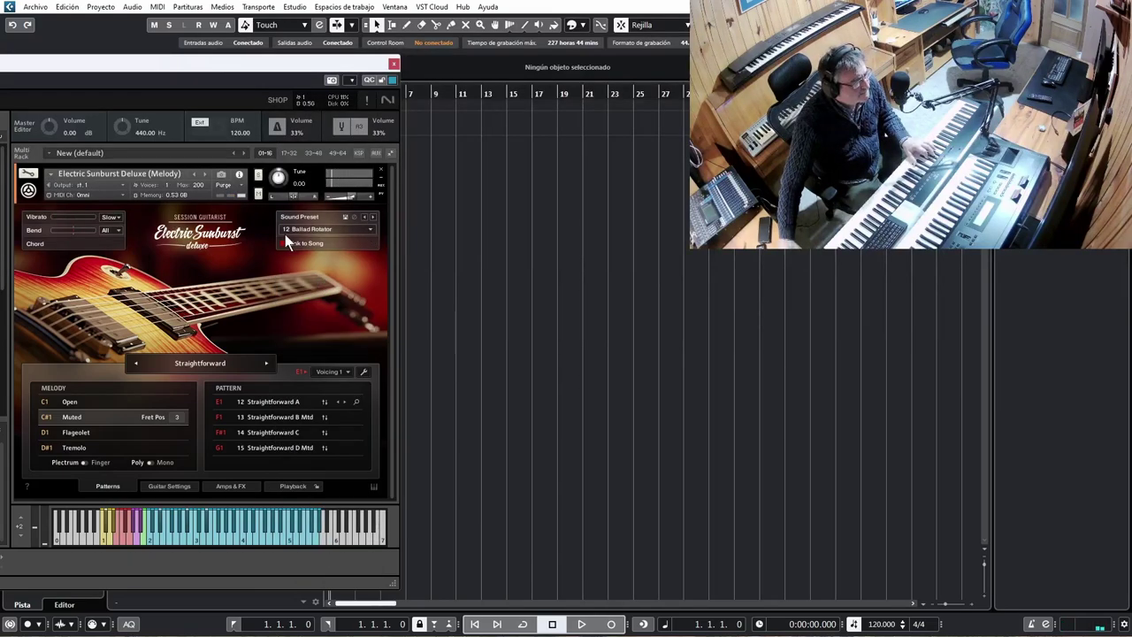
- Unlink the sound preset from the song and try the Straightforward A and Straightforward B Mtd patterns
{"action": "mouse_move", "coordinate": [352, 198]}
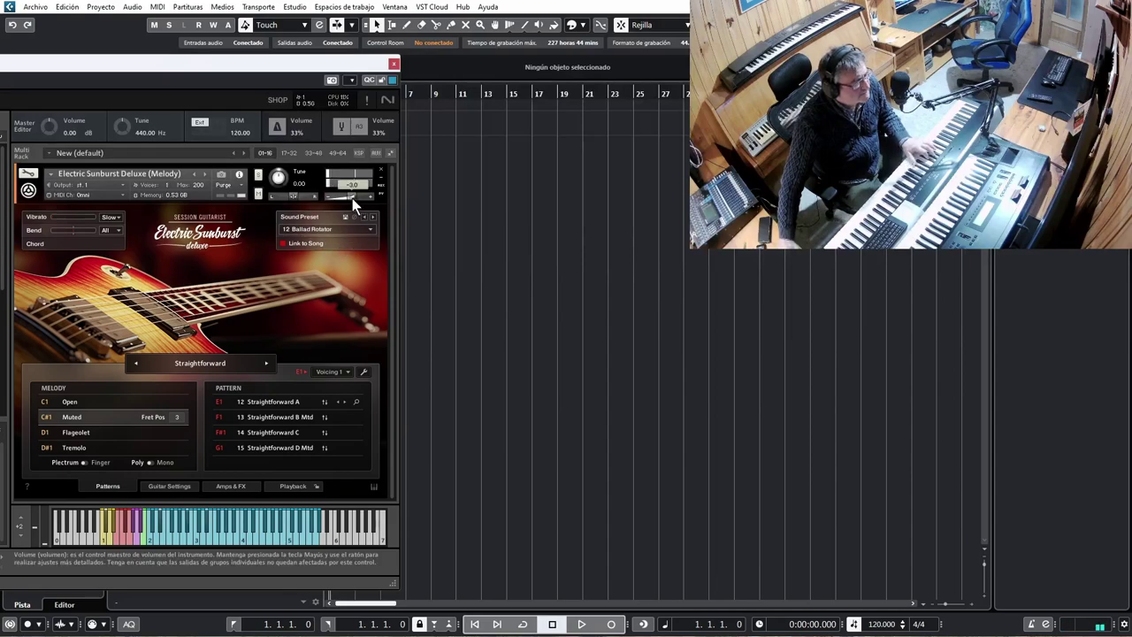
{"action": "left_click", "coordinate": [302, 241]}
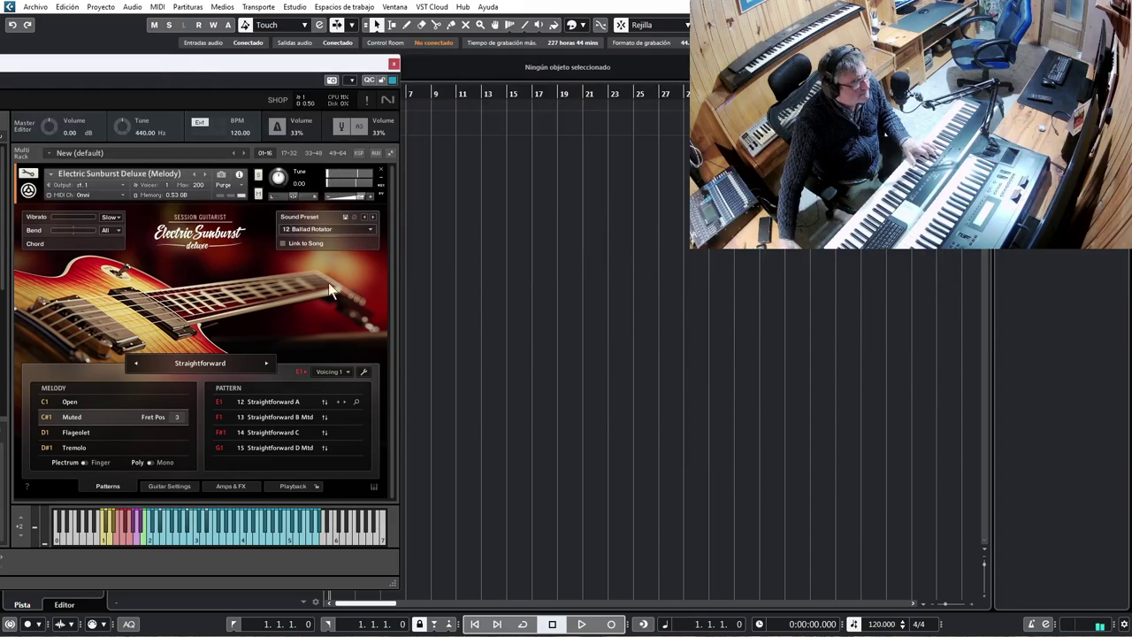
{"action": "left_click", "coordinate": [288, 404]}
{"action": "left_click", "coordinate": [278, 415]}
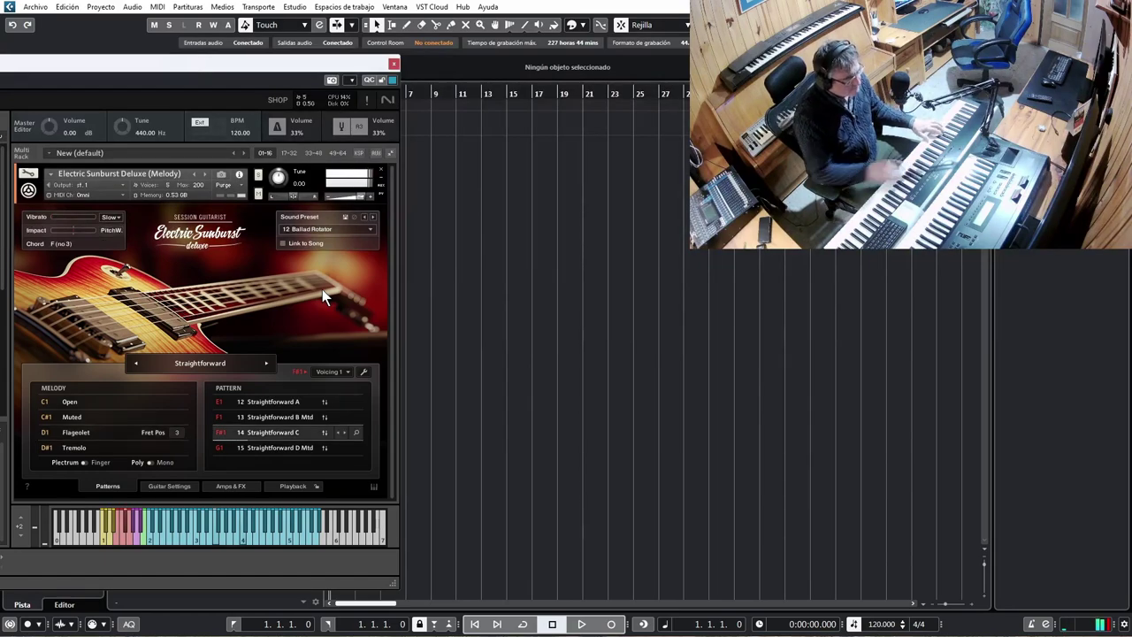
- Load the factory sound preset 14 Ballad Tequila, followed by 18 Crunch Nashville
{"action": "left_click", "coordinate": [373, 227]}
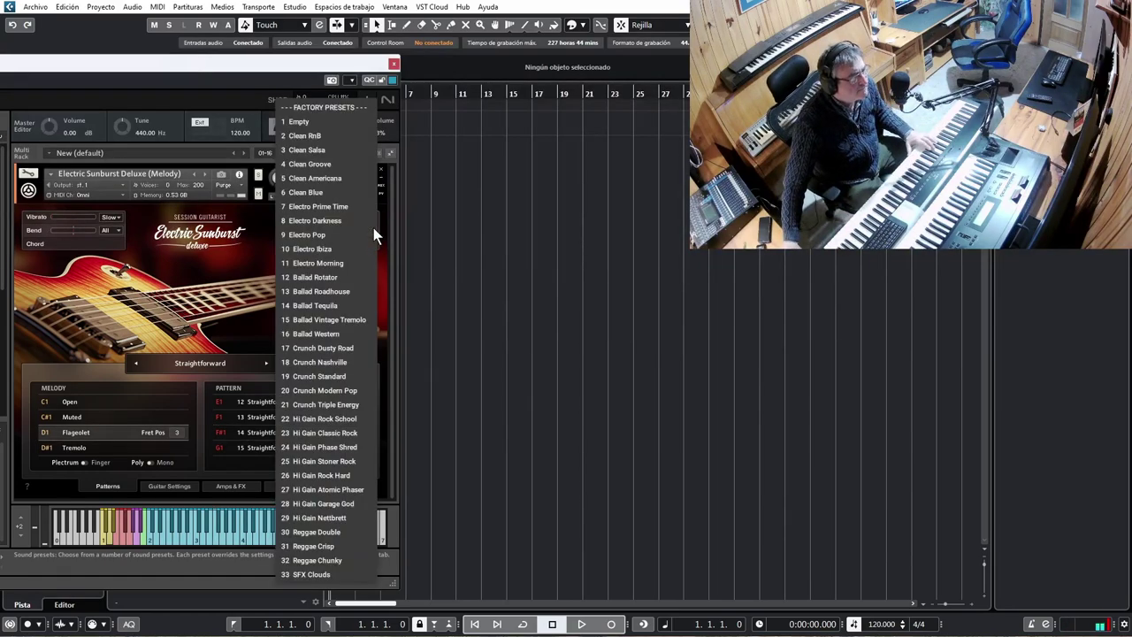
{"action": "left_click", "coordinate": [310, 305]}
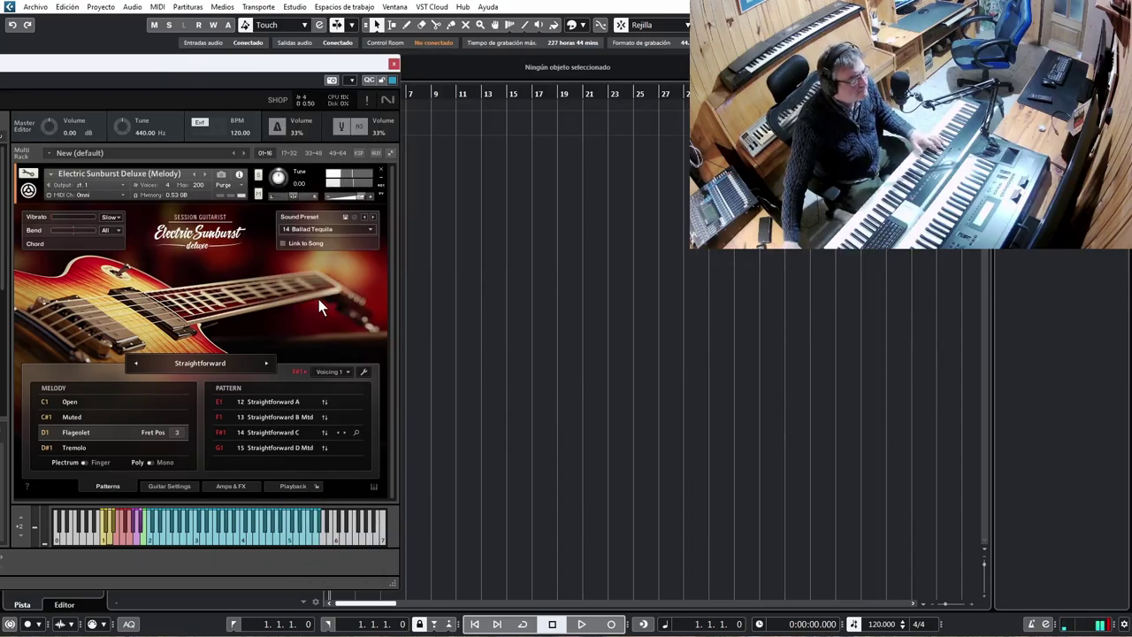
{"action": "left_click", "coordinate": [366, 229]}
{"action": "left_click", "coordinate": [325, 362]}
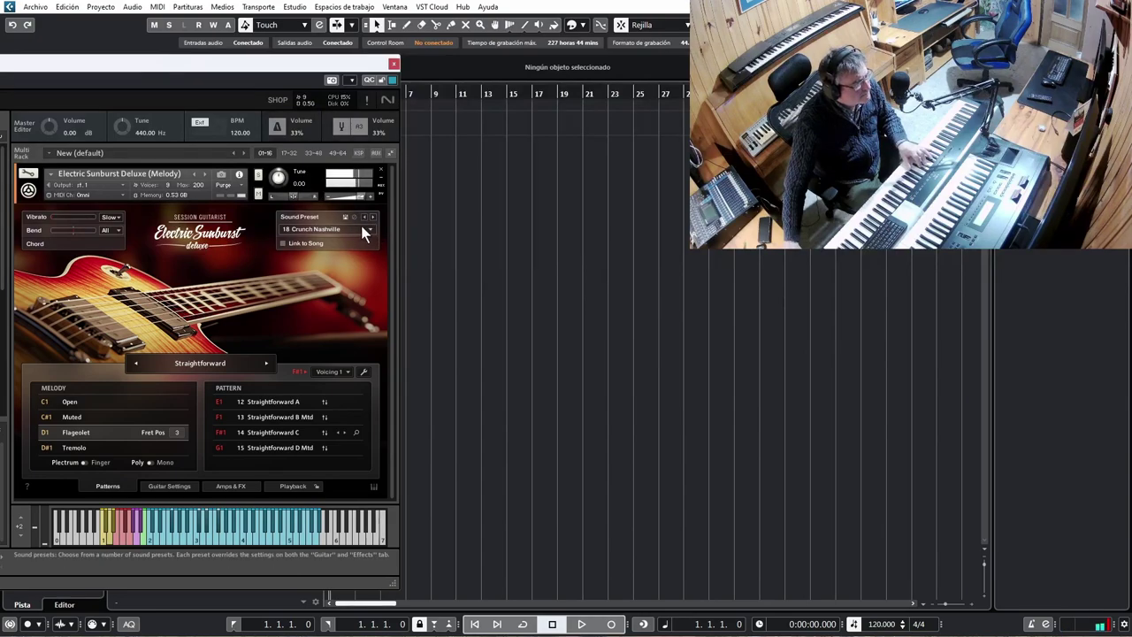
- Try the Med vibrato speed, and set the vibrato to Fast
{"action": "left_click", "coordinate": [120, 217]}
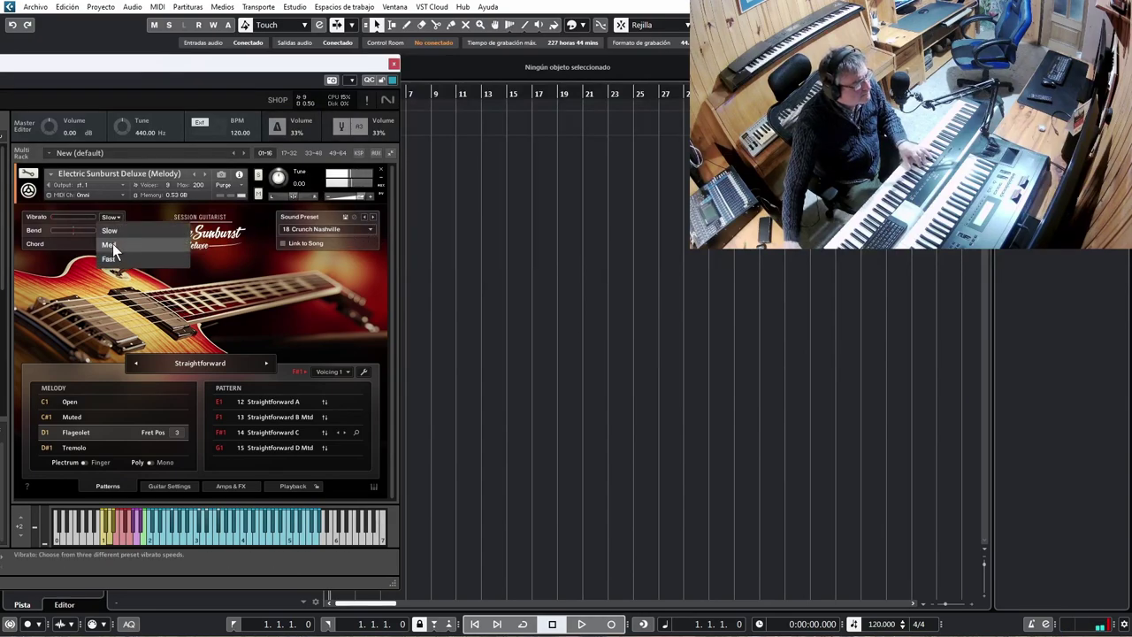
{"action": "left_click", "coordinate": [112, 244]}
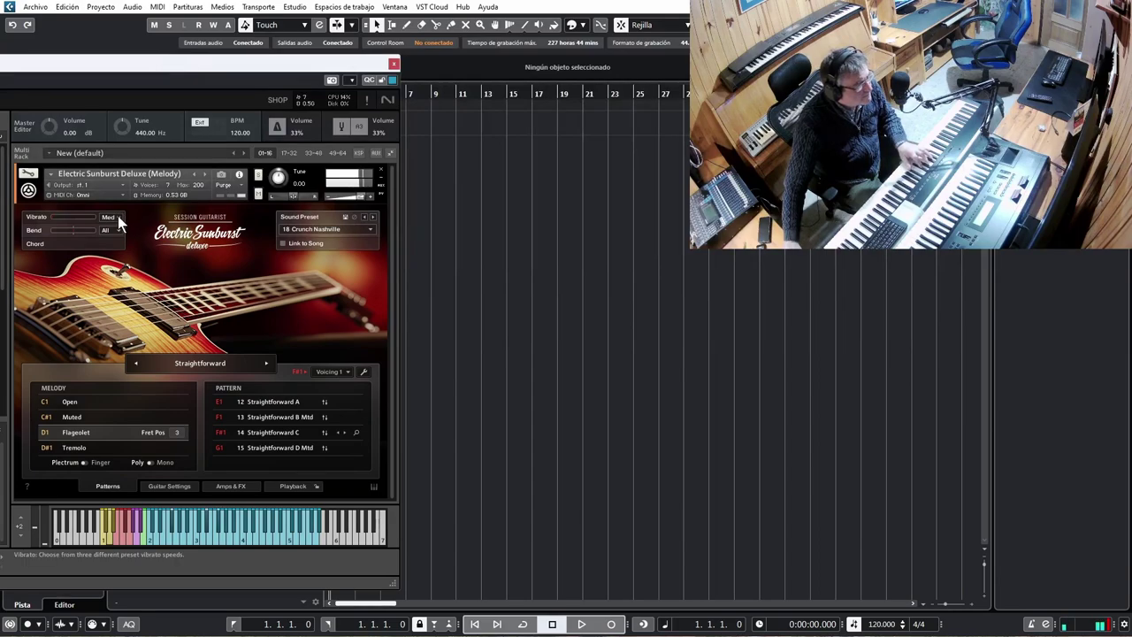
{"action": "left_click", "coordinate": [118, 216]}
{"action": "left_click", "coordinate": [112, 257]}
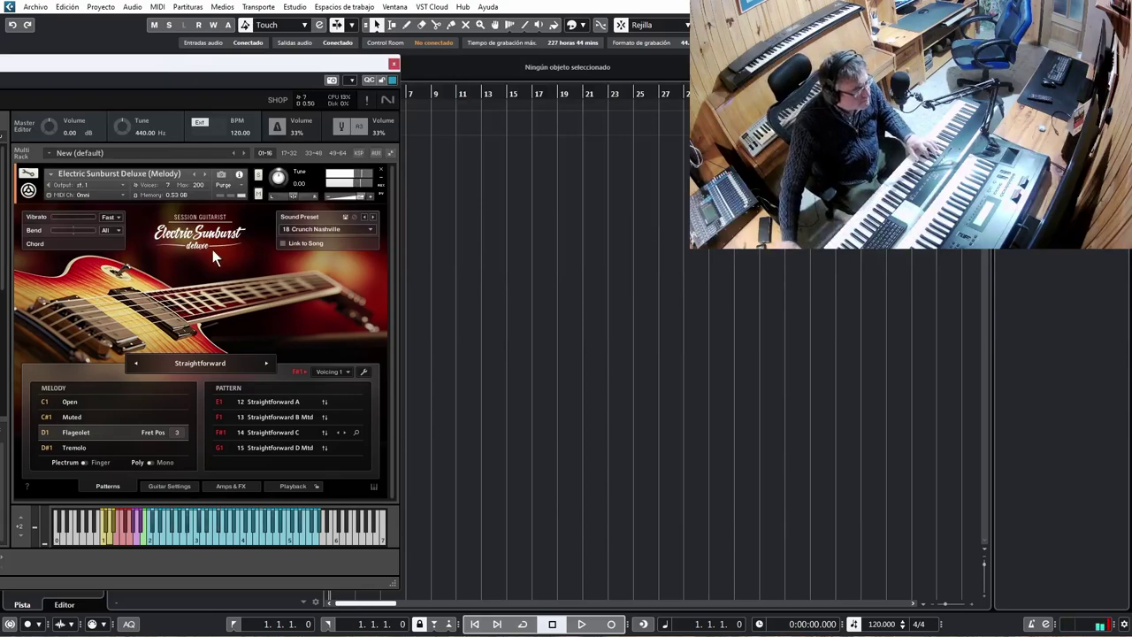
- Audition the factory sound presets 24 Hi Gain Phase Shred, 17 Crunch Dusty Road and 22 Hi Gain Rock School in turn
{"action": "left_click", "coordinate": [371, 230]}
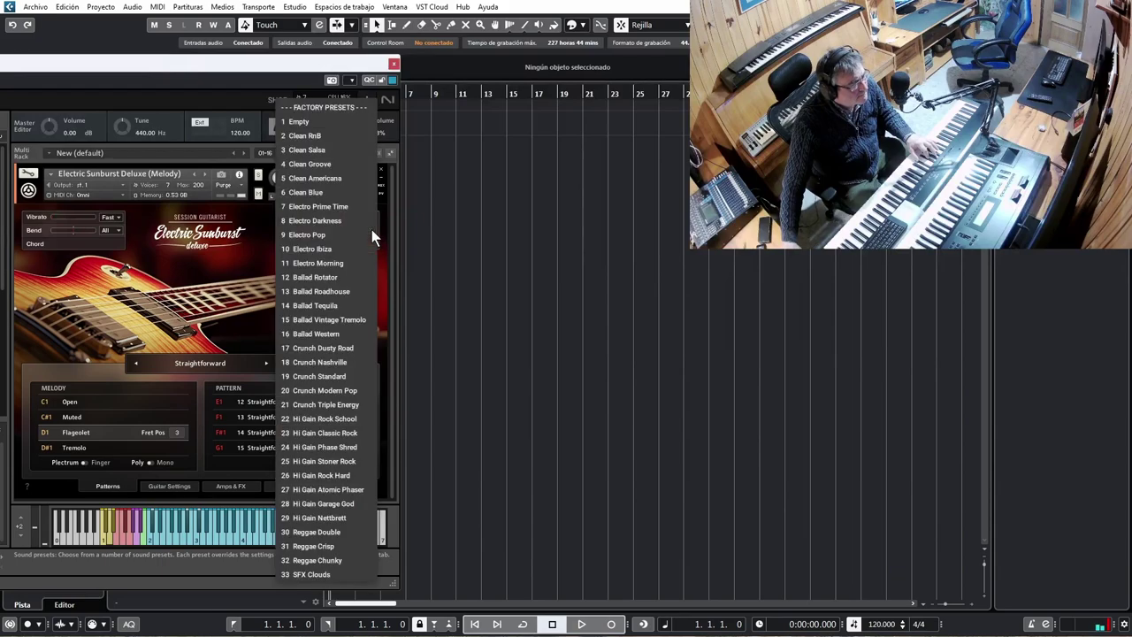
{"action": "left_click", "coordinate": [316, 446]}
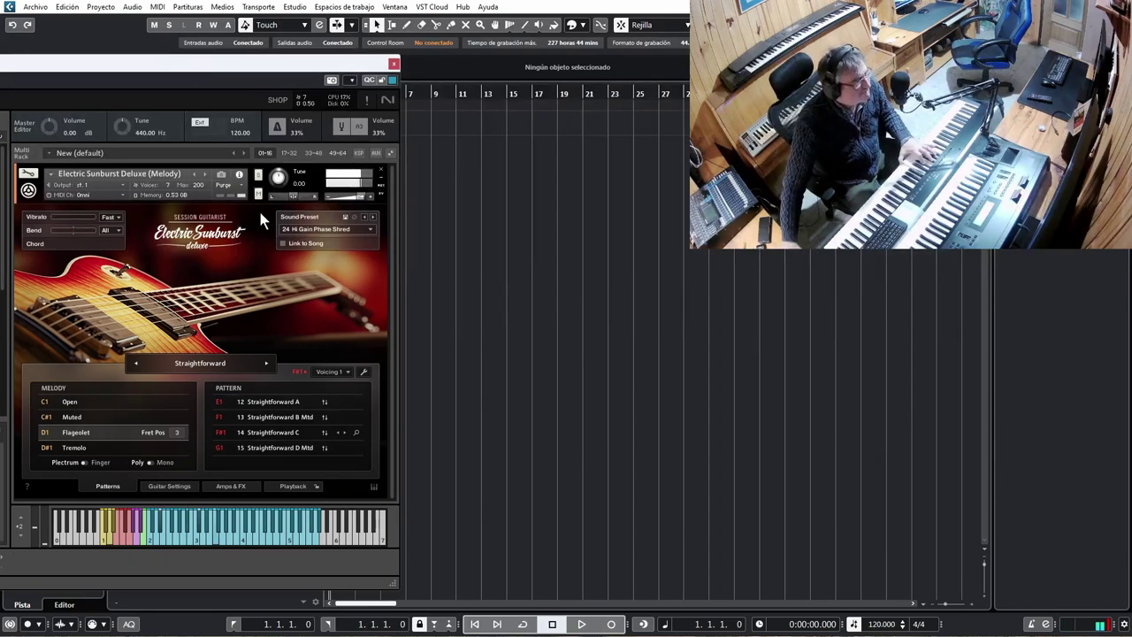
{"action": "left_click", "coordinate": [369, 230]}
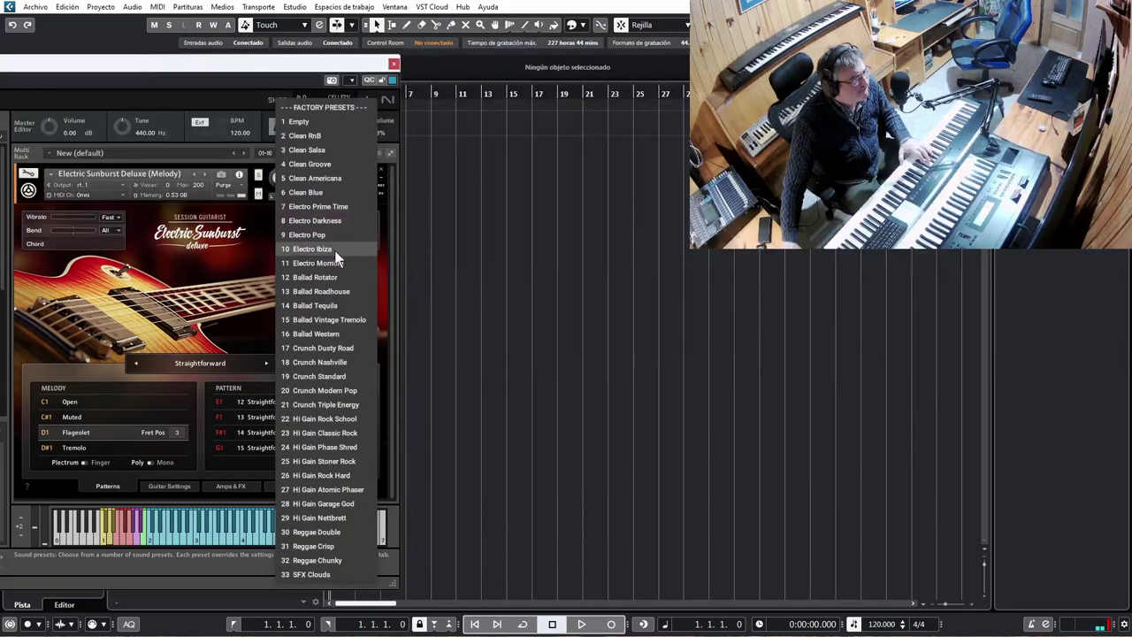
{"action": "left_click", "coordinate": [317, 343]}
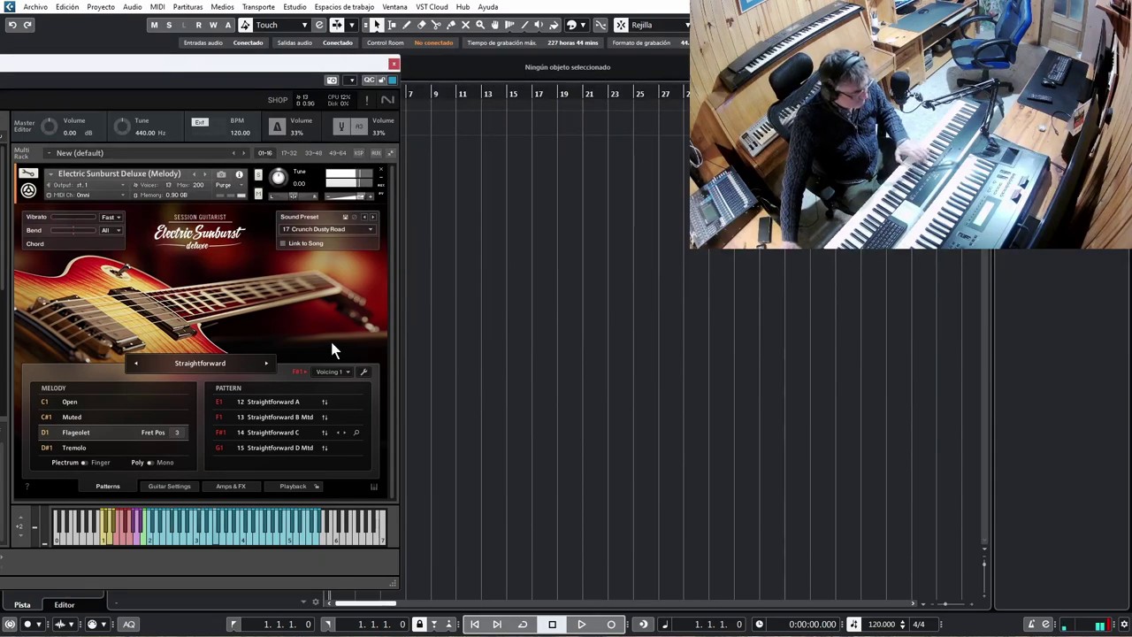
{"action": "left_click", "coordinate": [369, 229]}
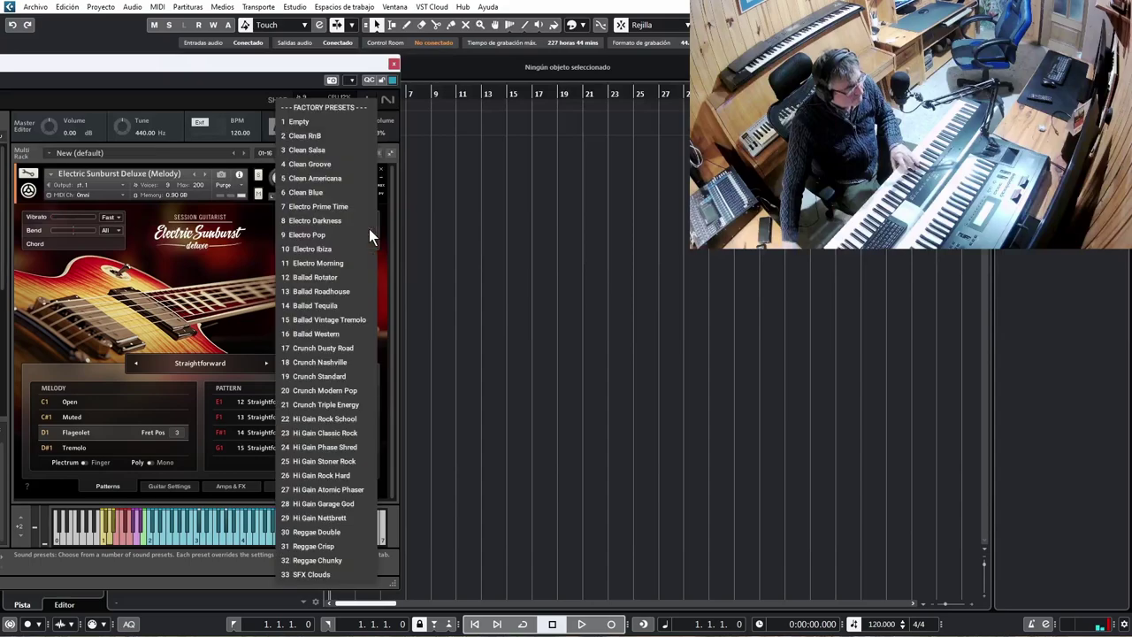
{"action": "left_click", "coordinate": [315, 416]}
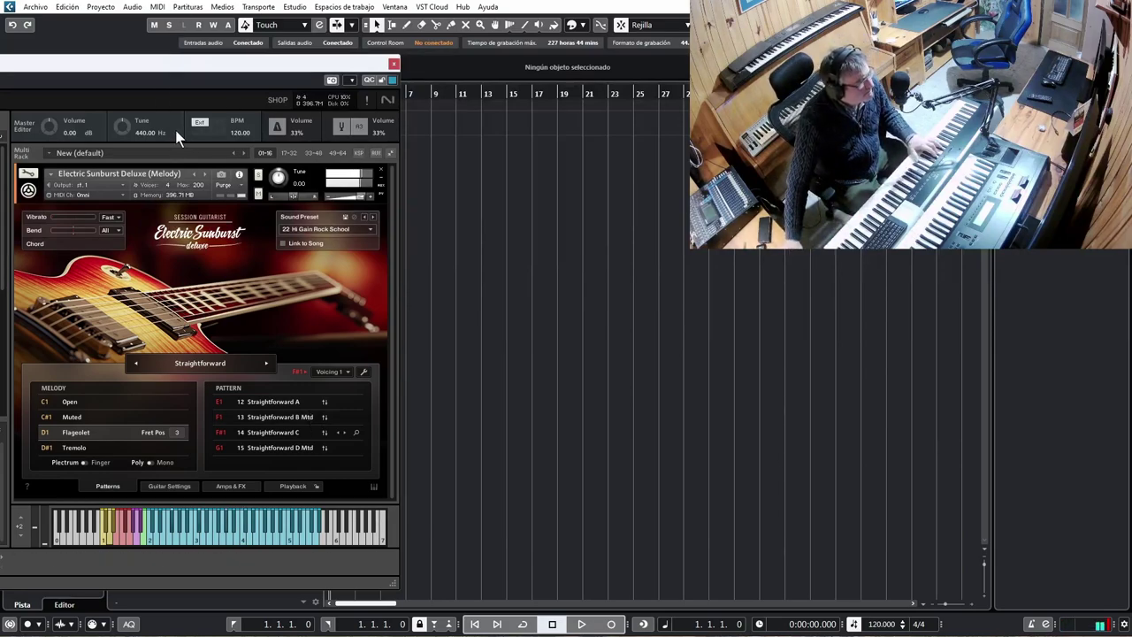
- Switch to the Electric Sunburst Deluxe pattern instrument and select the Ibiza B pattern
{"action": "left_click", "coordinate": [202, 174]}
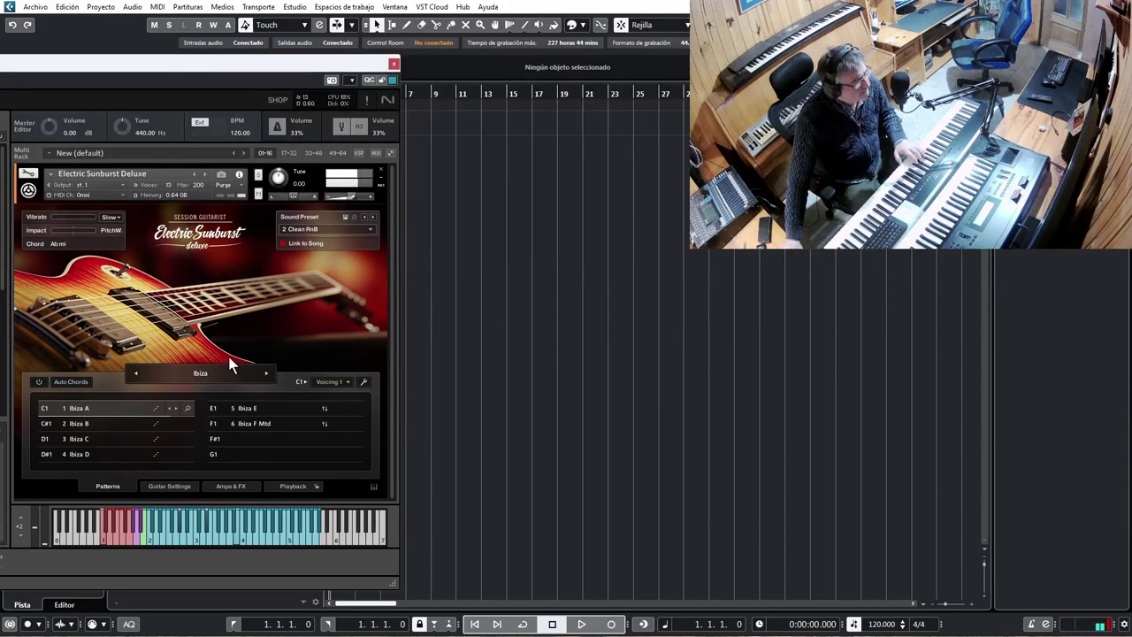
{"action": "left_click", "coordinate": [91, 424]}
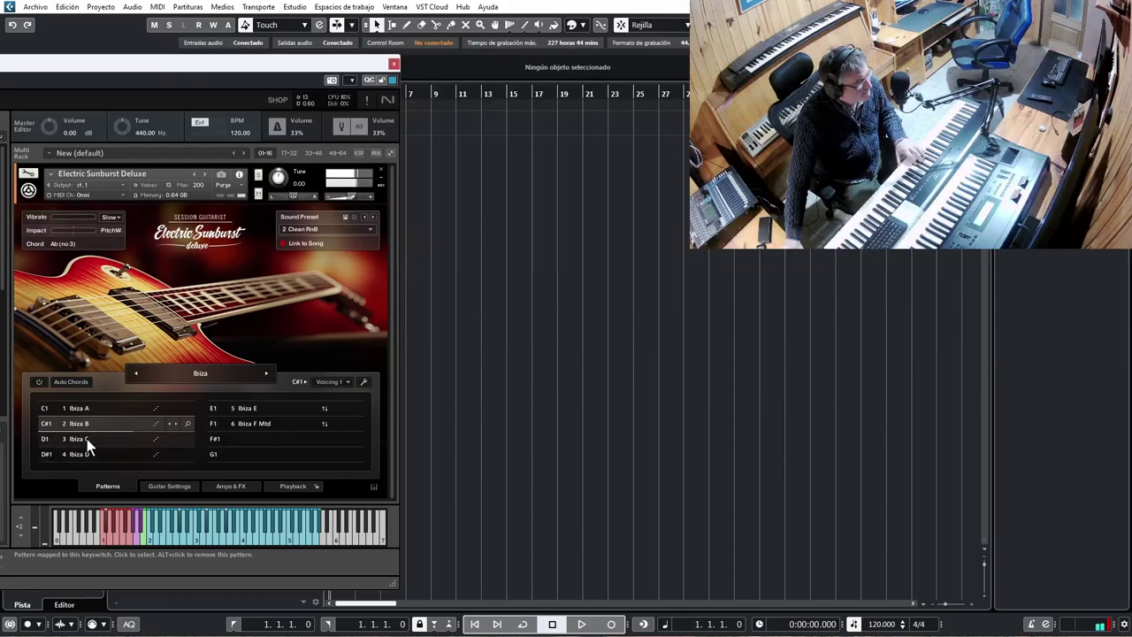
- Turn on Auto Chords, try the E minor key in its chord keyboard, and turn Auto Chords off again
{"action": "left_click", "coordinate": [39, 381]}
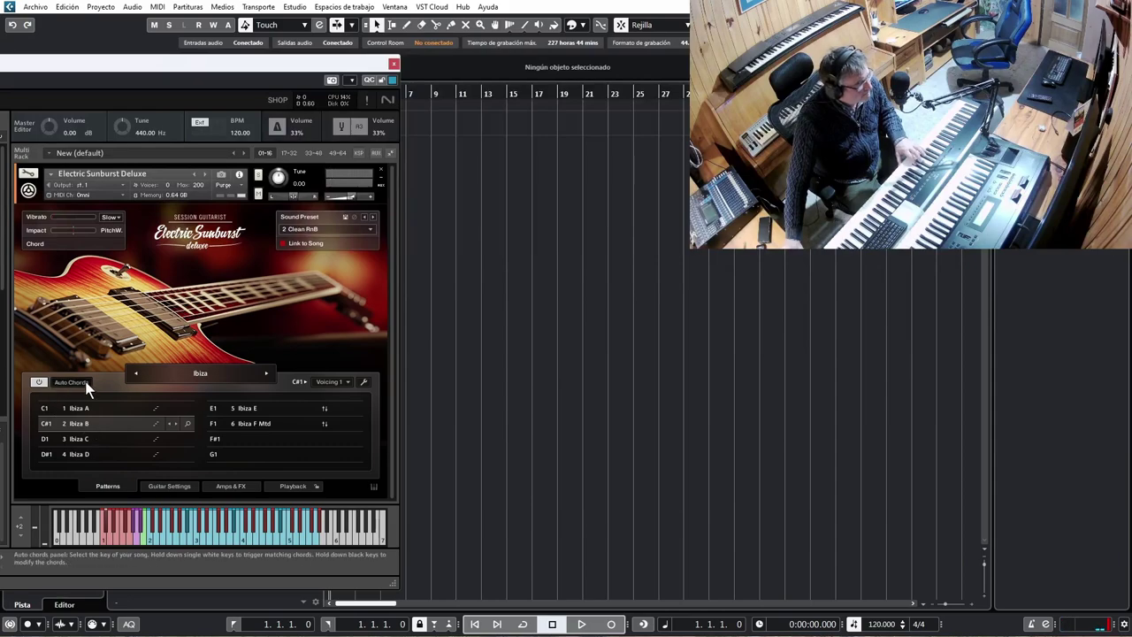
{"action": "left_click", "coordinate": [71, 382]}
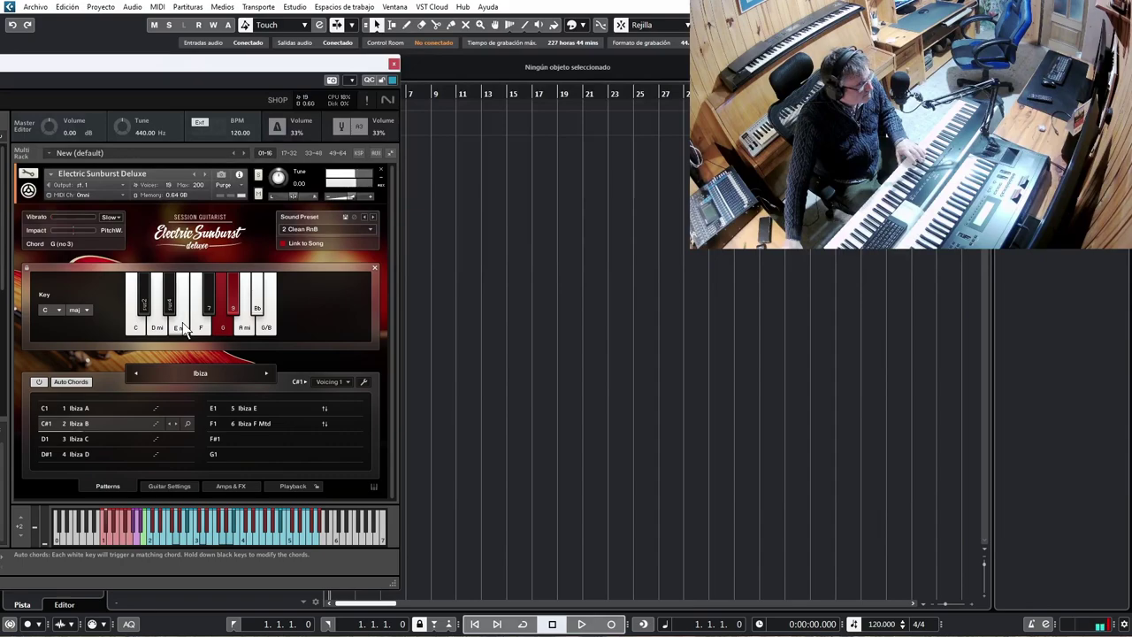
{"action": "left_click", "coordinate": [183, 329]}
{"action": "left_click", "coordinate": [40, 380]}
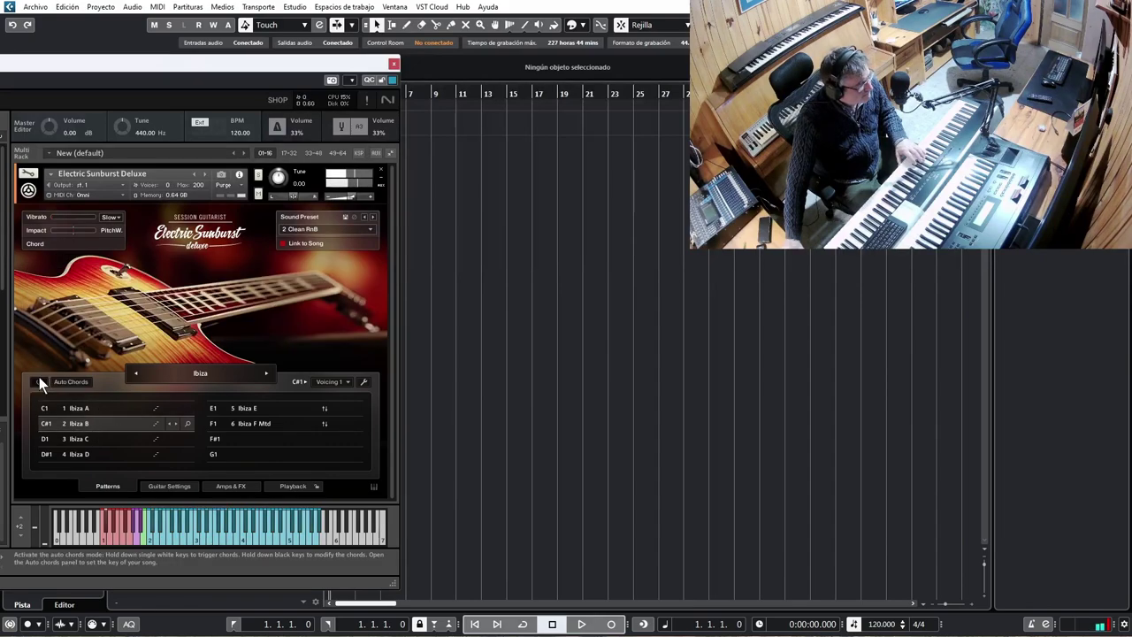
- Audition the Ibiza C pattern, followed by the Ibiza D pattern
{"action": "left_click", "coordinate": [82, 442]}
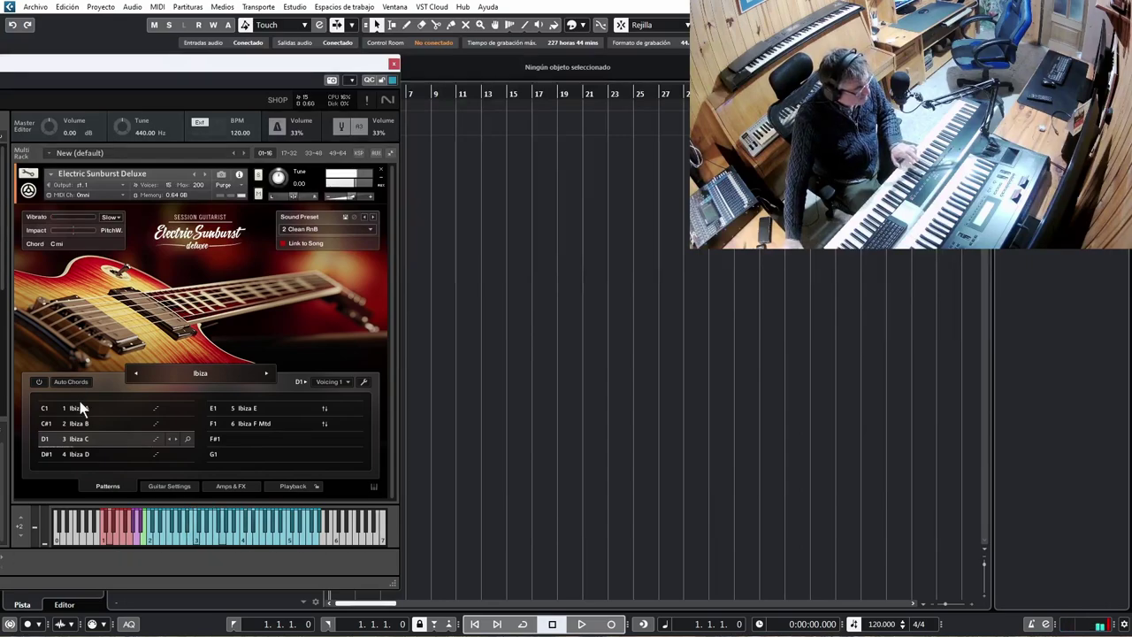
{"action": "left_click", "coordinate": [87, 453]}
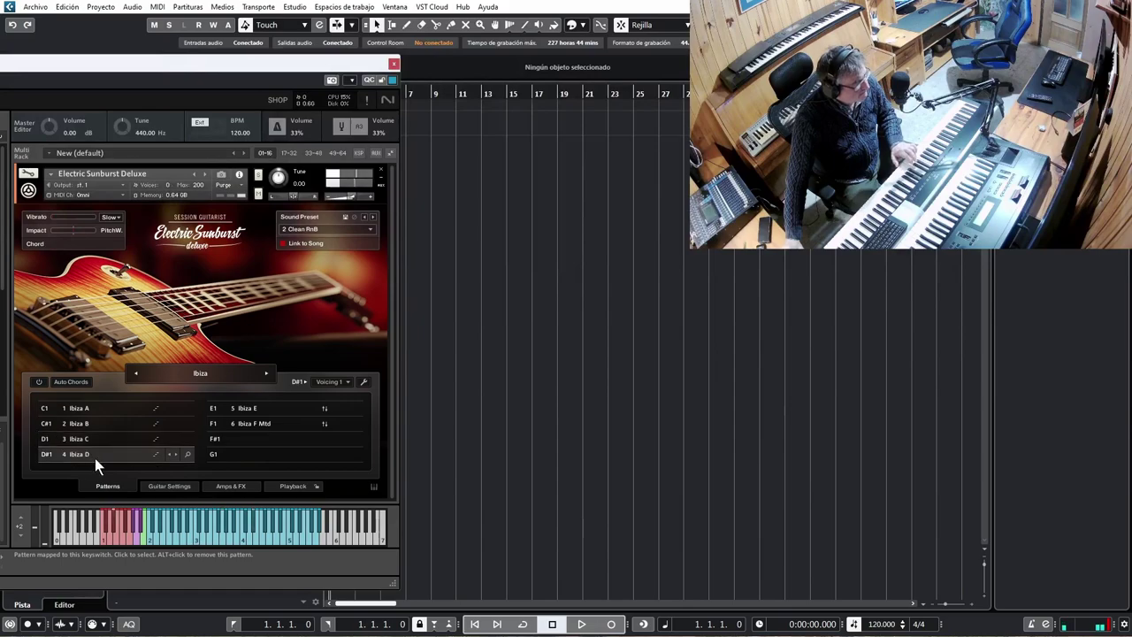
- Replace the pattern in the D#1 slot with 6 Ibiza F Mtd and the one in the D1 slot with 4 Ibiza D
{"action": "left_click", "coordinate": [176, 454]}
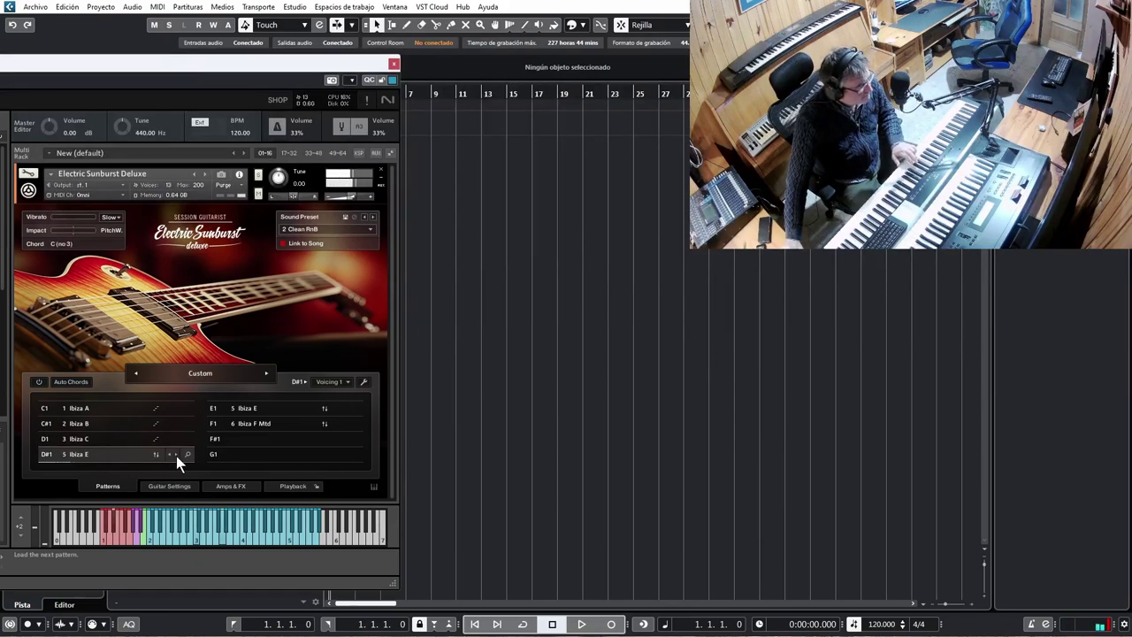
{"action": "left_click", "coordinate": [176, 455]}
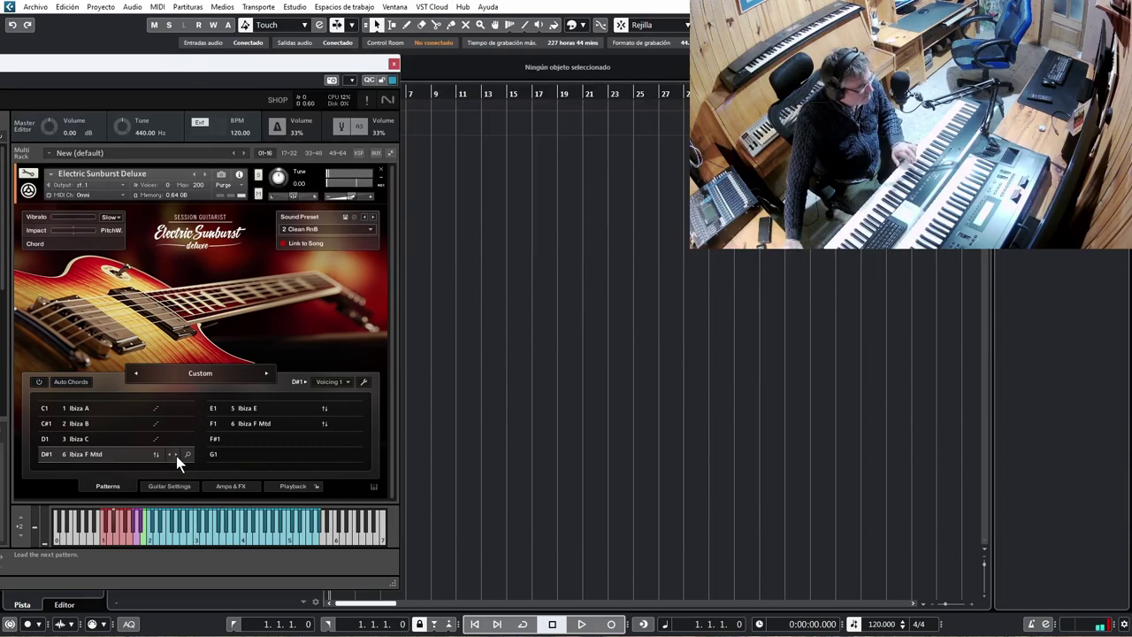
{"action": "left_click", "coordinate": [174, 441]}
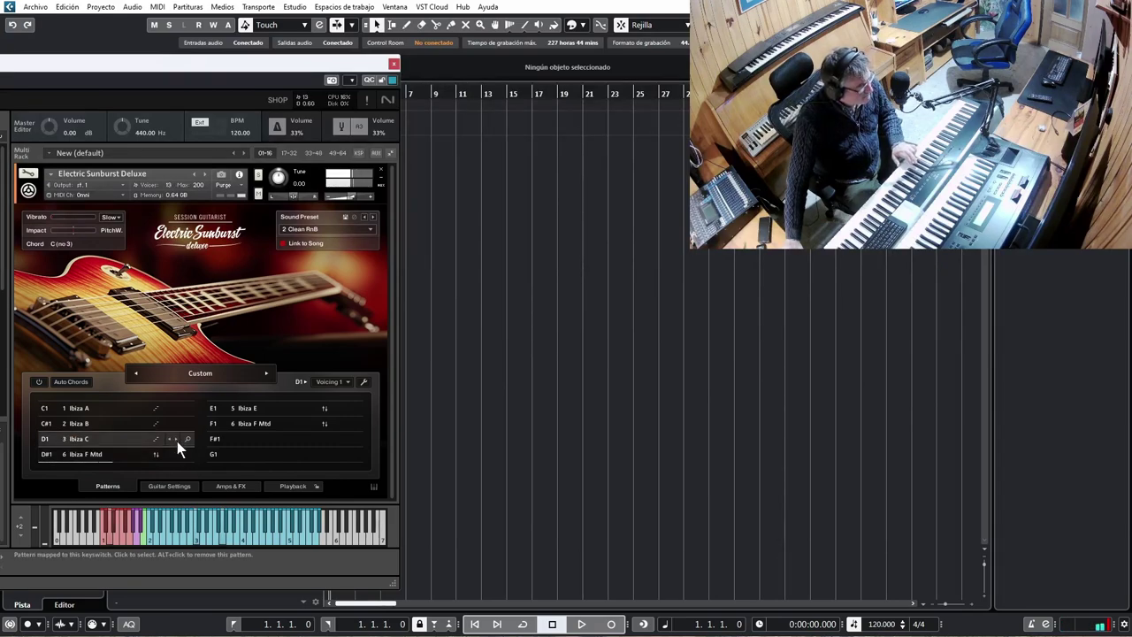
{"action": "left_click", "coordinate": [176, 440]}
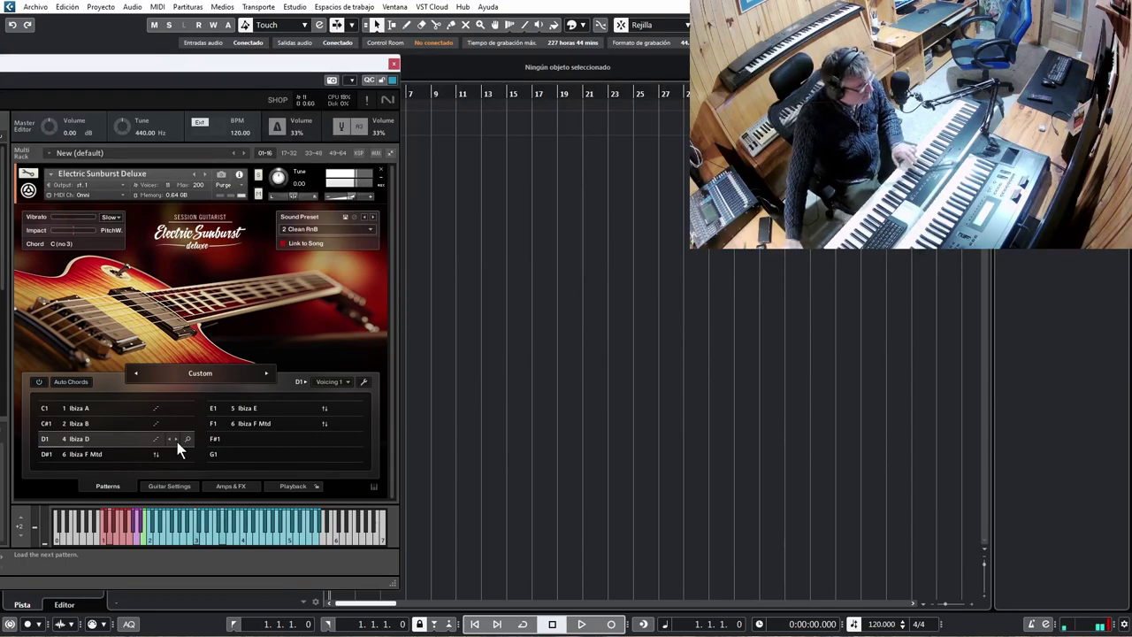
- Step the D1 slot through the following patterns and leave it on 8 Prime Time B
{"action": "left_click", "coordinate": [177, 440]}
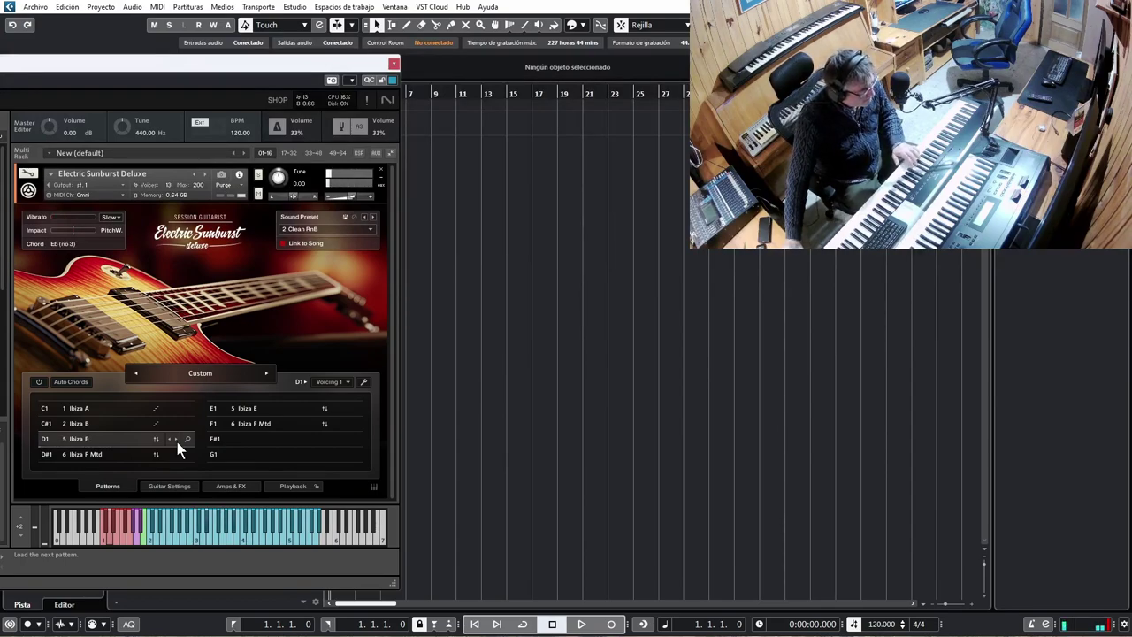
{"action": "left_click", "coordinate": [177, 440]}
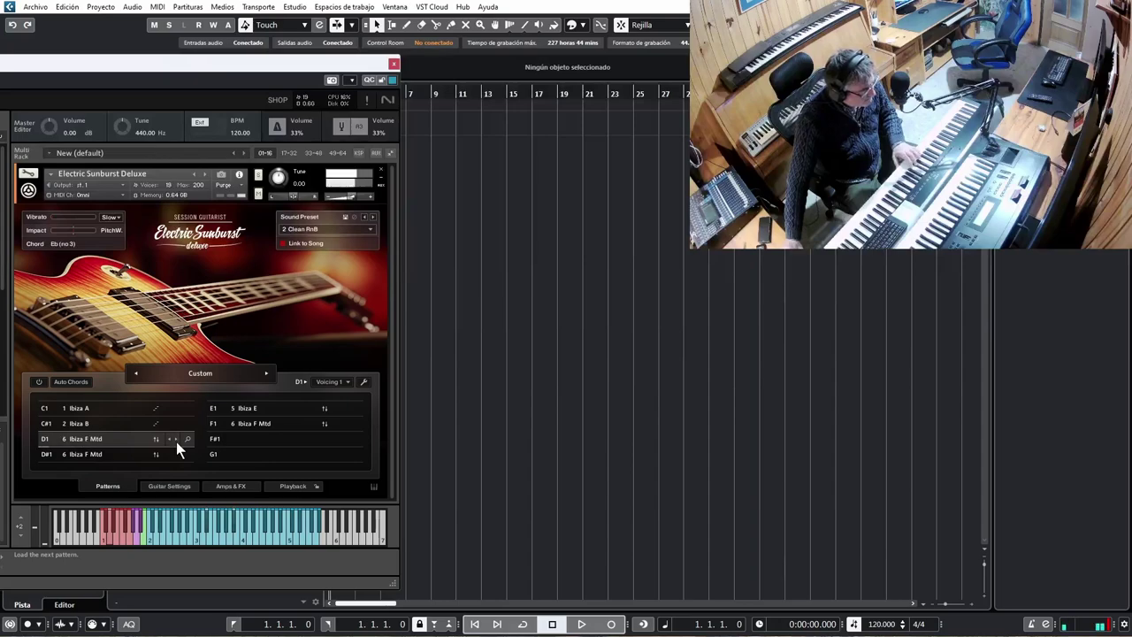
{"action": "left_click", "coordinate": [177, 439]}
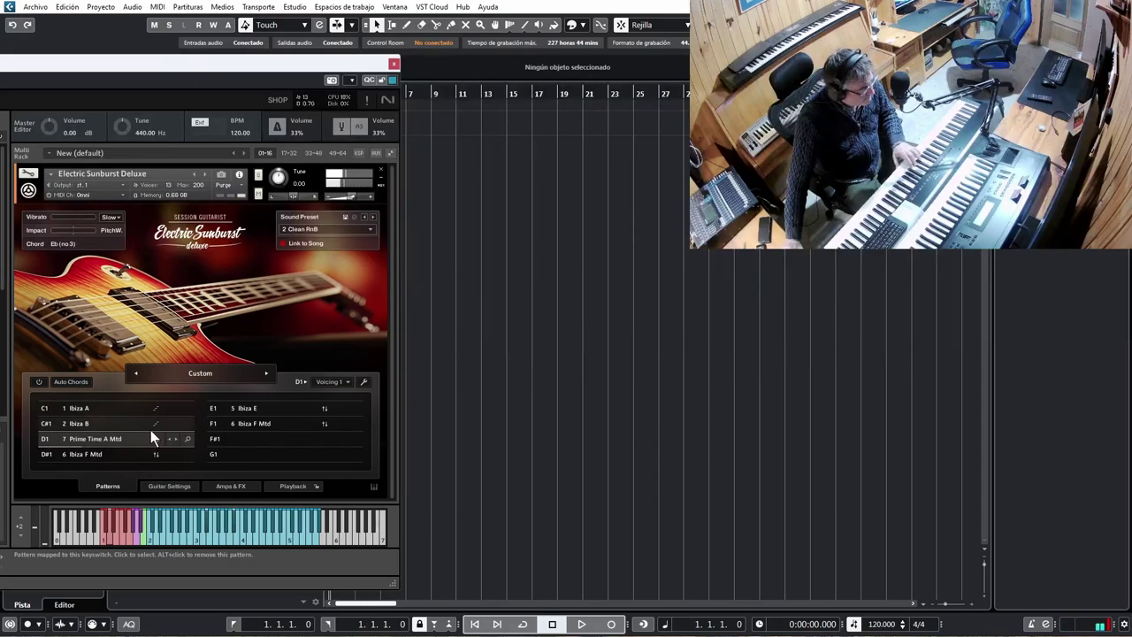
{"action": "left_click", "coordinate": [177, 440]}
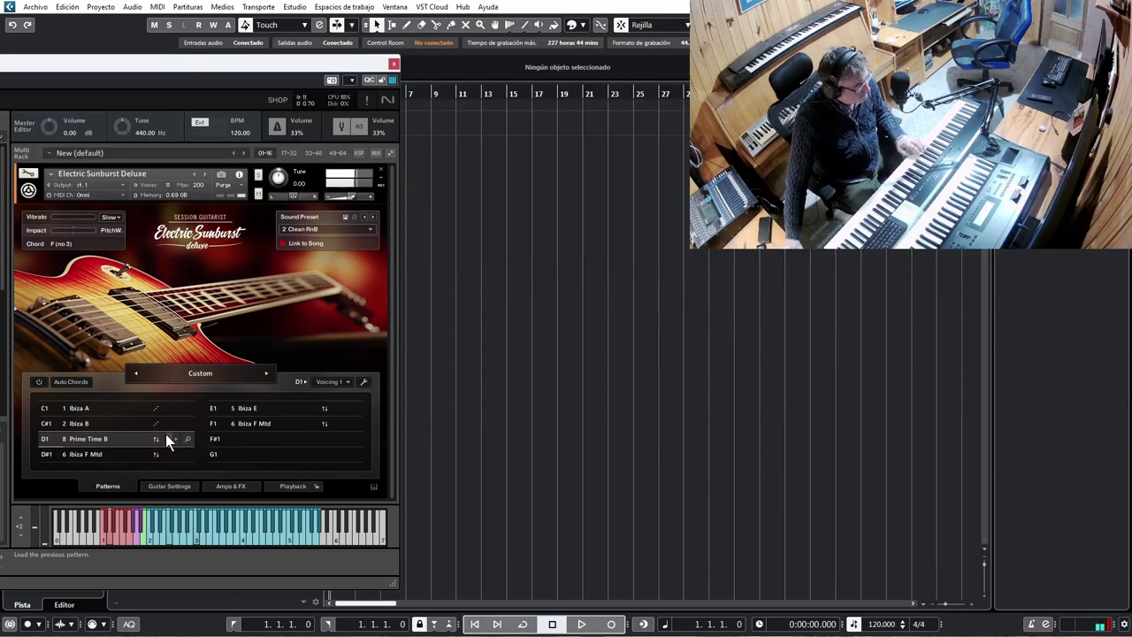
- Replace the pattern in the C#1 slot with 3 Ibiza C and the one in the F1 slot with 8 Prime Time B
{"action": "left_click", "coordinate": [167, 425]}
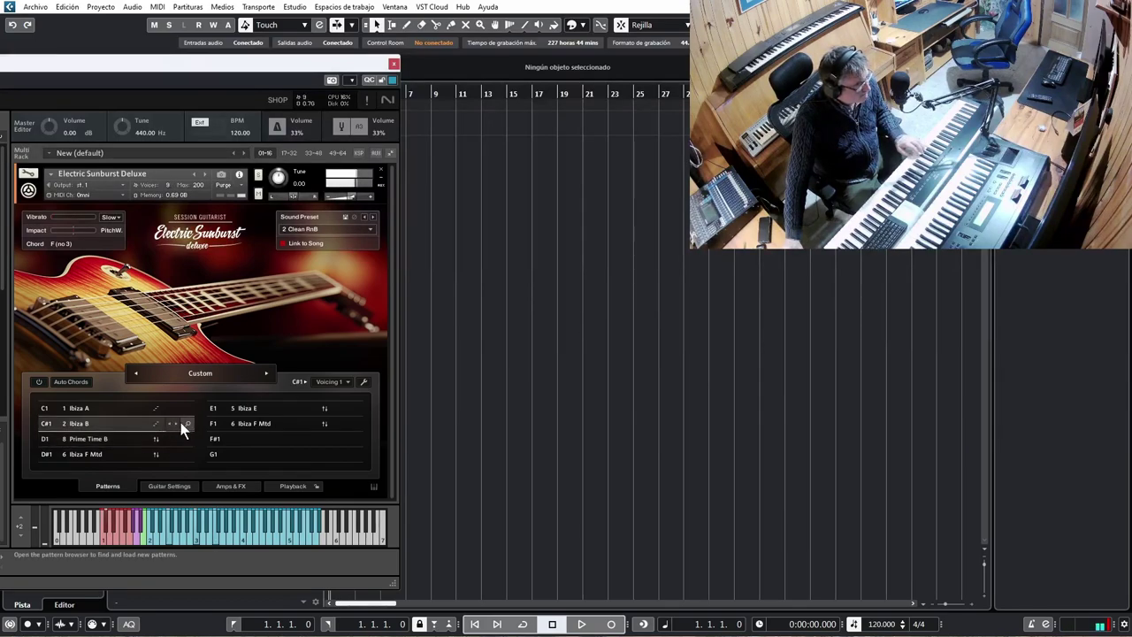
{"action": "left_click", "coordinate": [177, 424]}
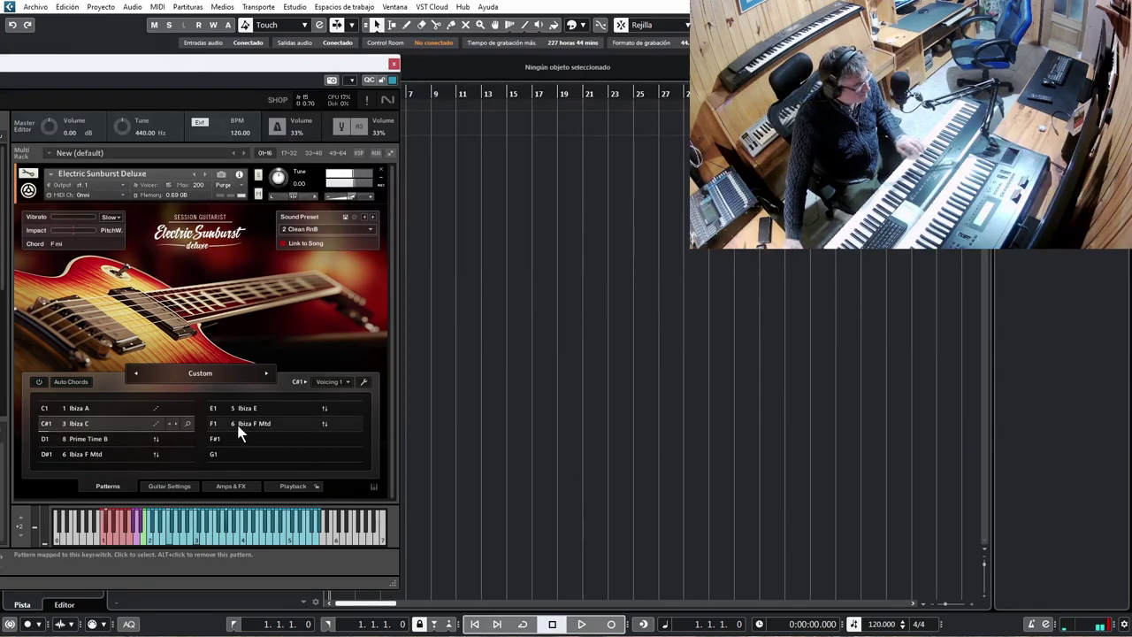
{"action": "left_click", "coordinate": [326, 424]}
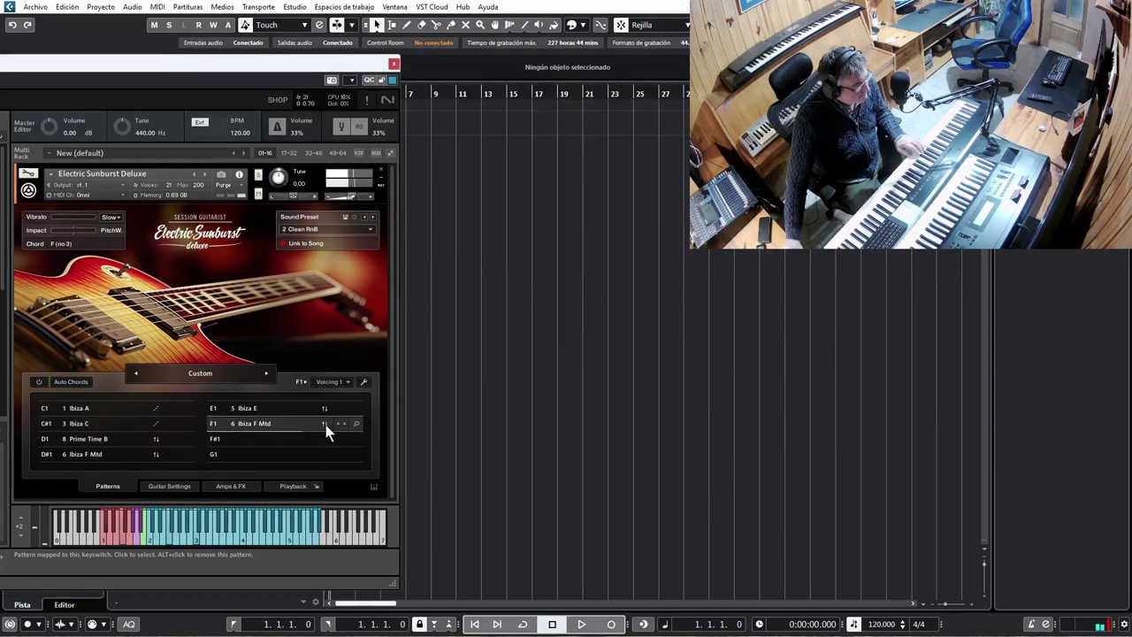
{"action": "left_click", "coordinate": [343, 424]}
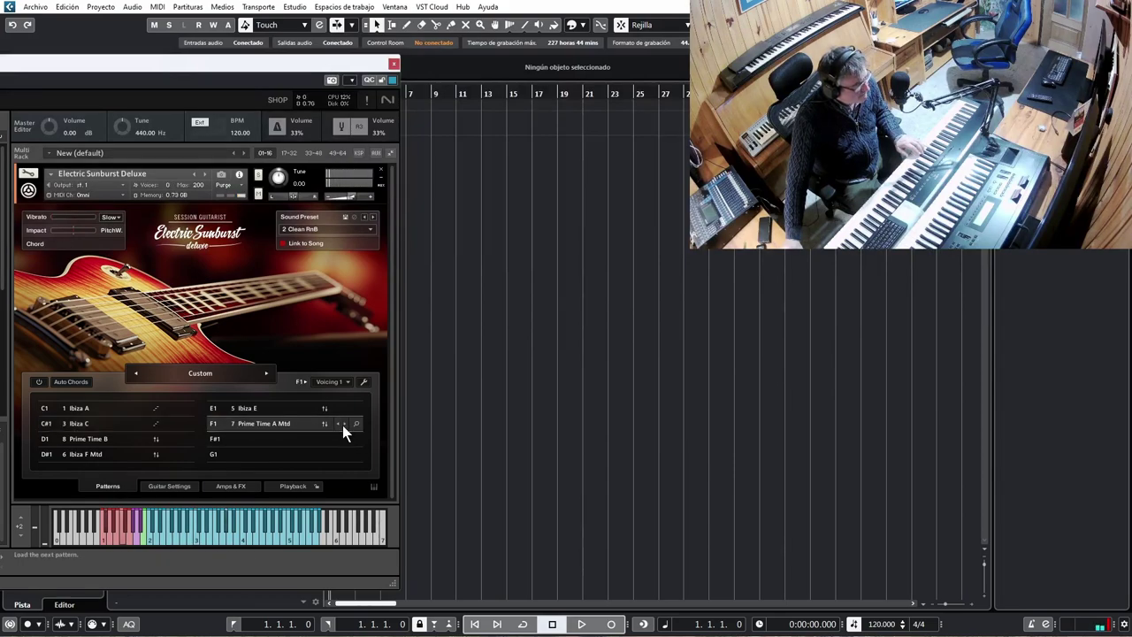
{"action": "left_click", "coordinate": [343, 425]}
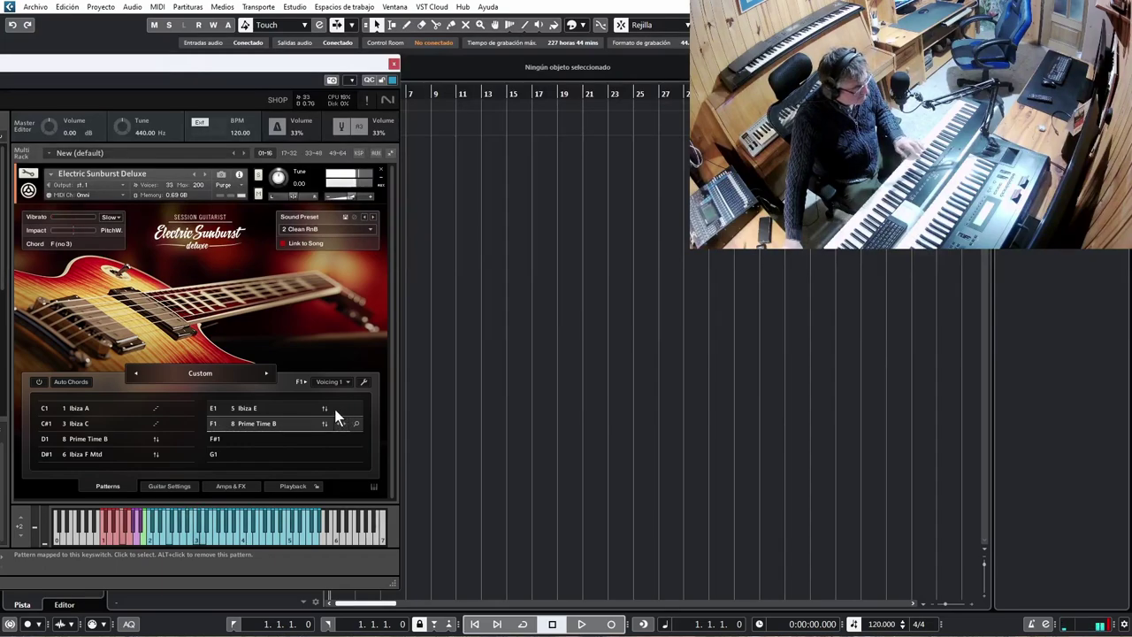
- Load 6 Ibiza F Mtd into the E1 slot, then try Voicing 2 and Voicing 3 for it
{"action": "left_click", "coordinate": [342, 409]}
{"action": "left_click", "coordinate": [345, 409]}
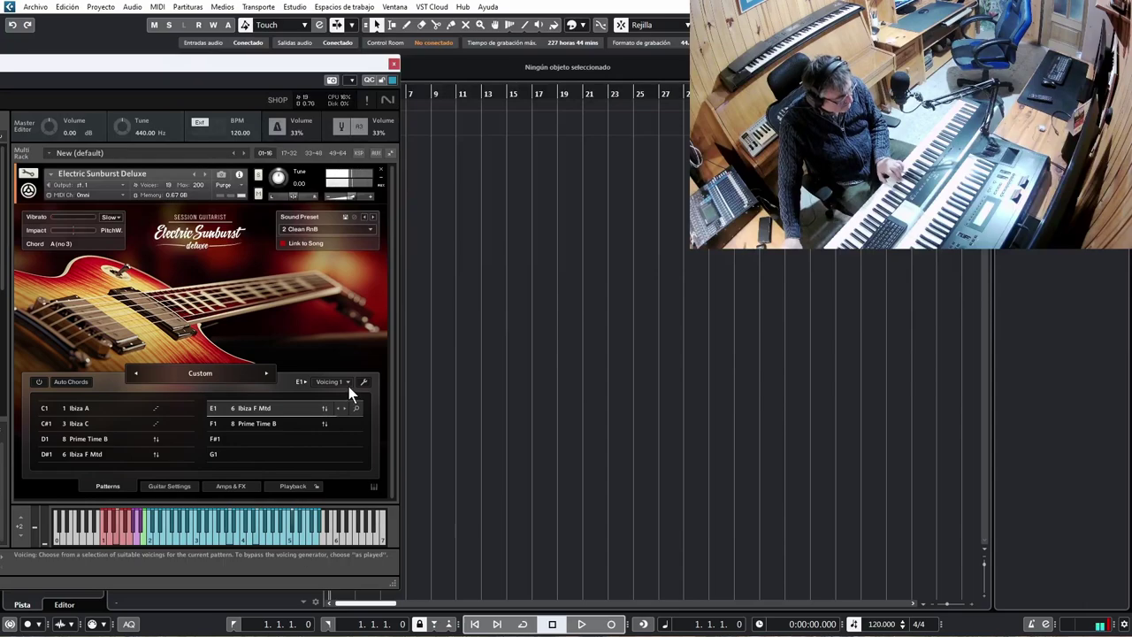
{"action": "left_click", "coordinate": [348, 385]}
{"action": "left_click", "coordinate": [336, 424]}
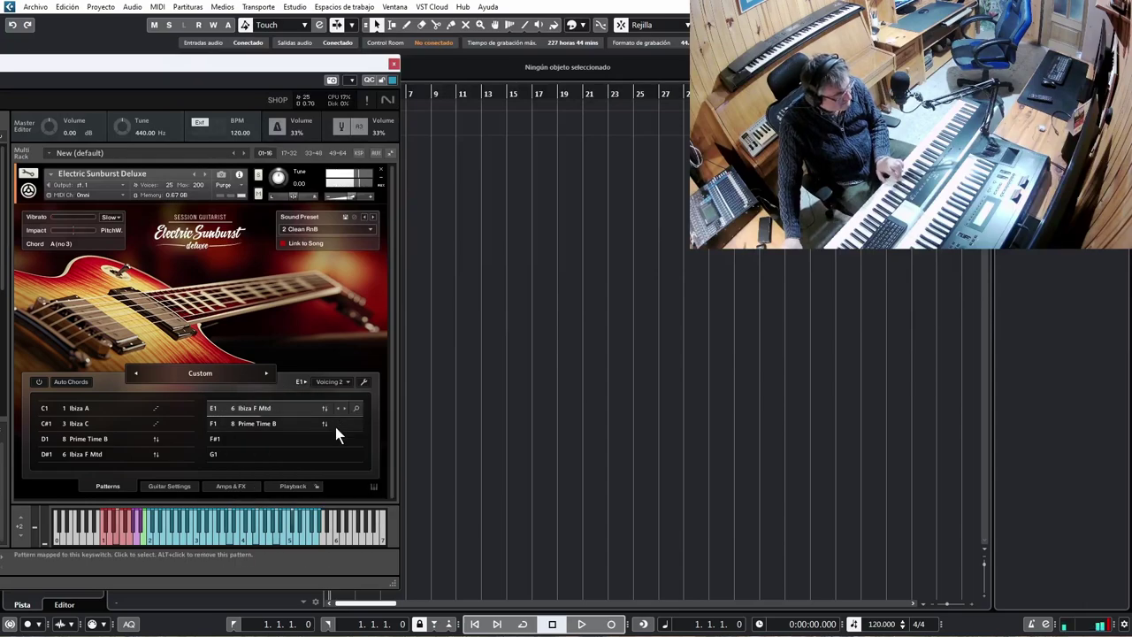
{"action": "left_click", "coordinate": [347, 383]}
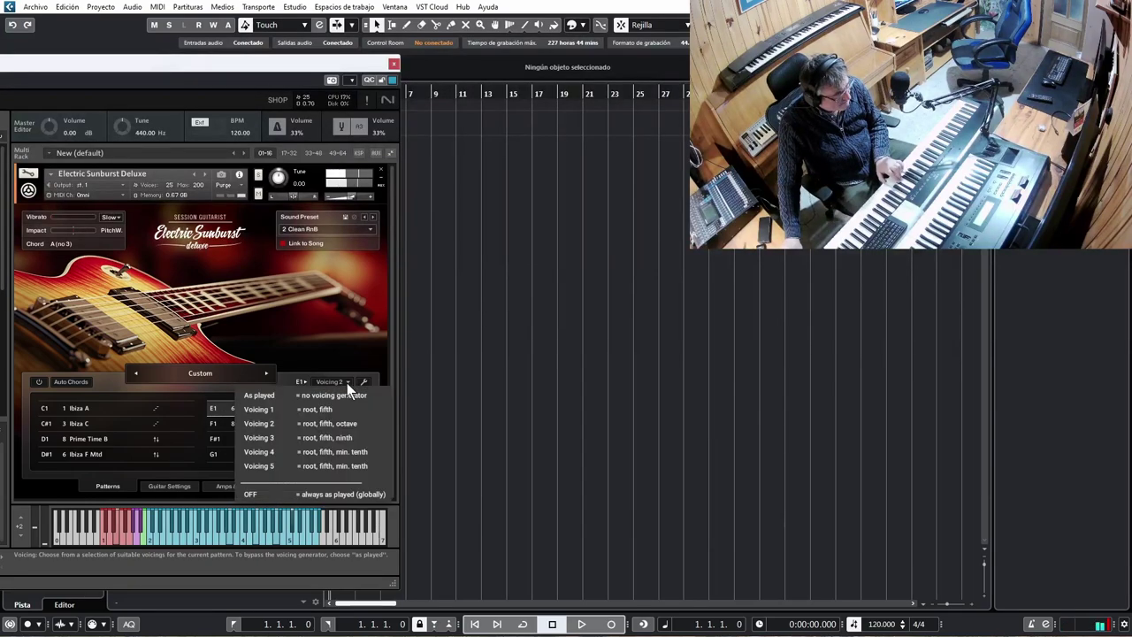
{"action": "left_click", "coordinate": [258, 438]}
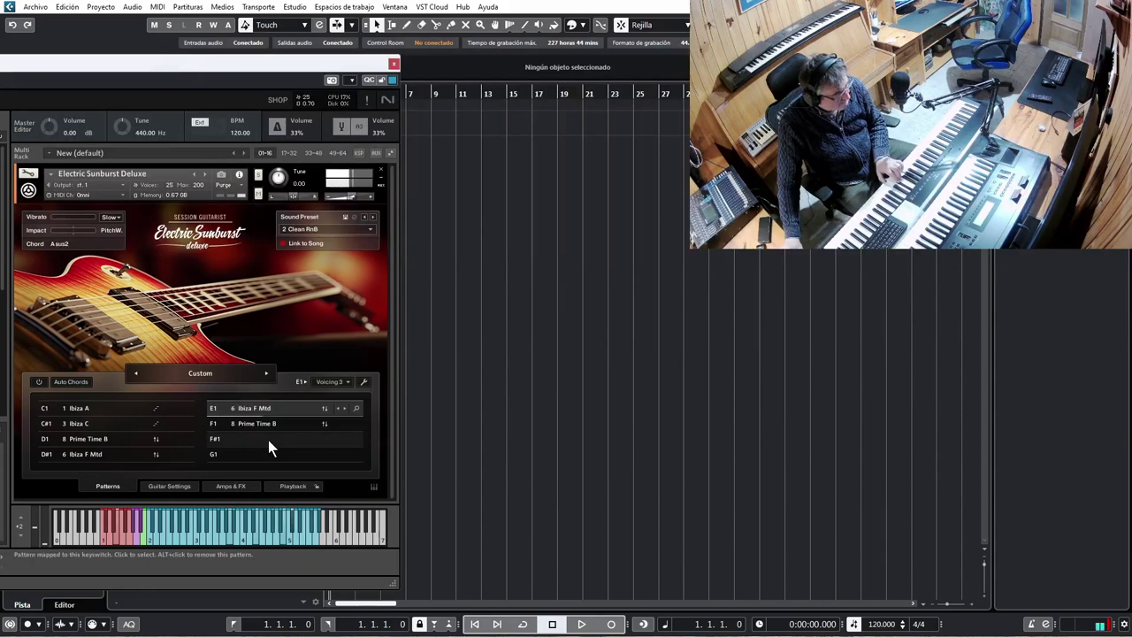
- Try the 9 Electro Pop and 3 Clean Salsa sound presets, then select the Prime Time B pattern in the D1 slot
{"action": "left_click", "coordinate": [369, 227]}
{"action": "left_click", "coordinate": [306, 230]}
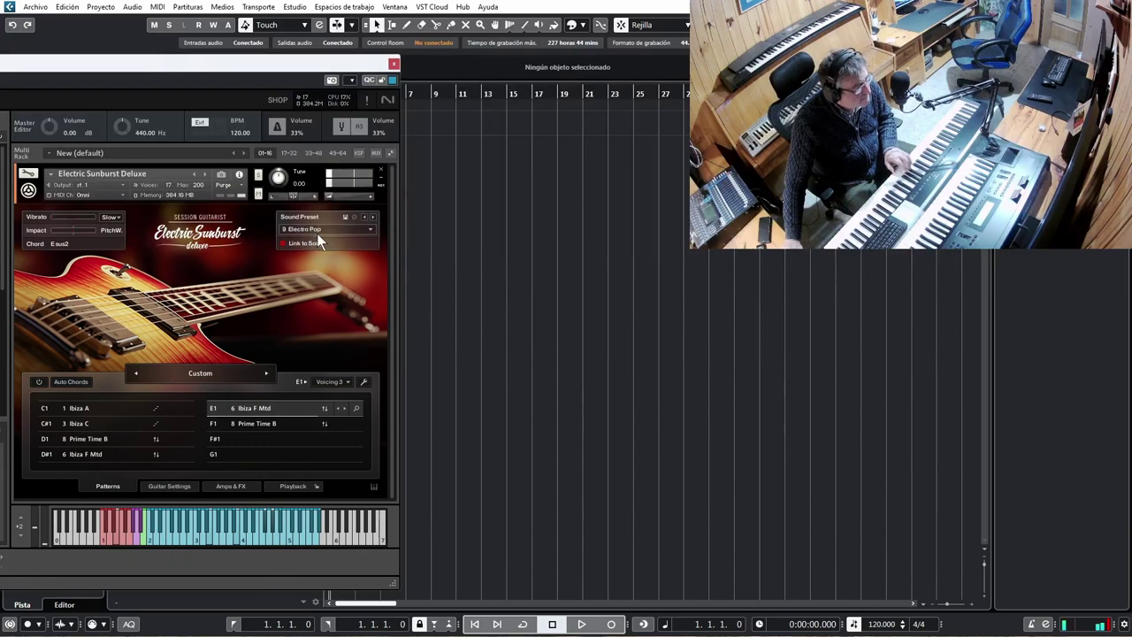
{"action": "left_click", "coordinate": [370, 231]}
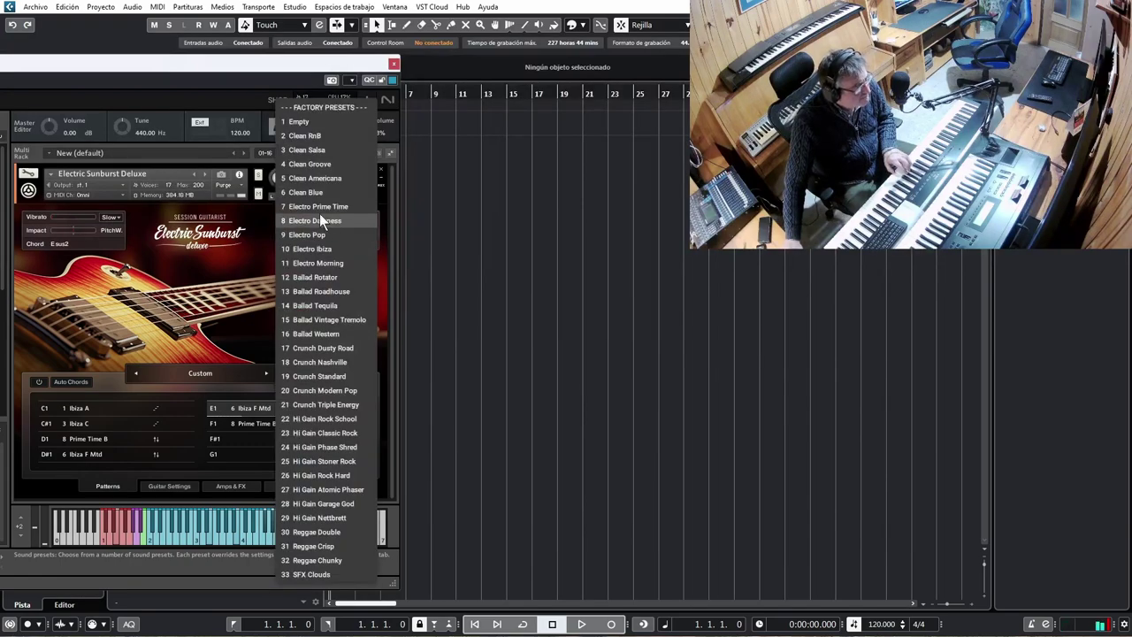
{"action": "left_click", "coordinate": [311, 154]}
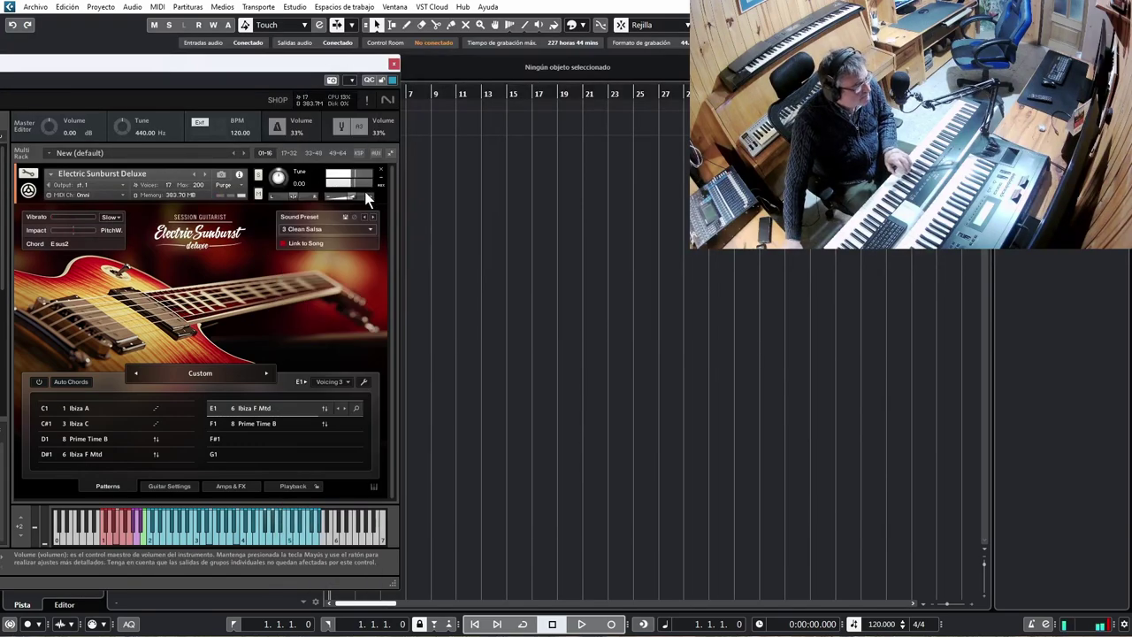
{"action": "left_click", "coordinate": [215, 442]}
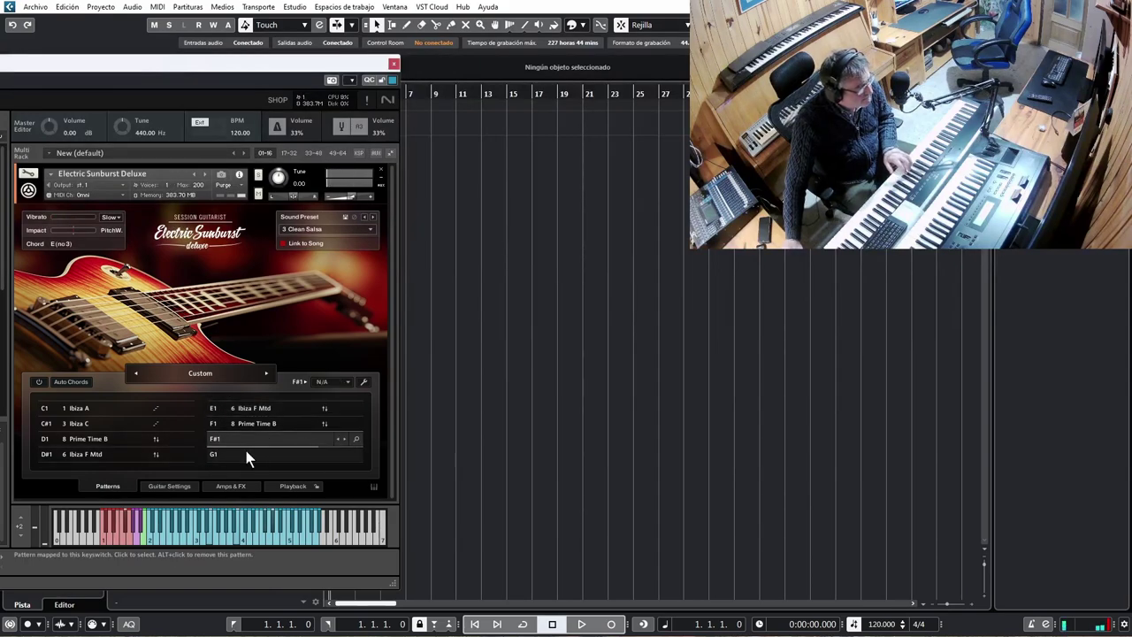
{"action": "left_click", "coordinate": [92, 435]}
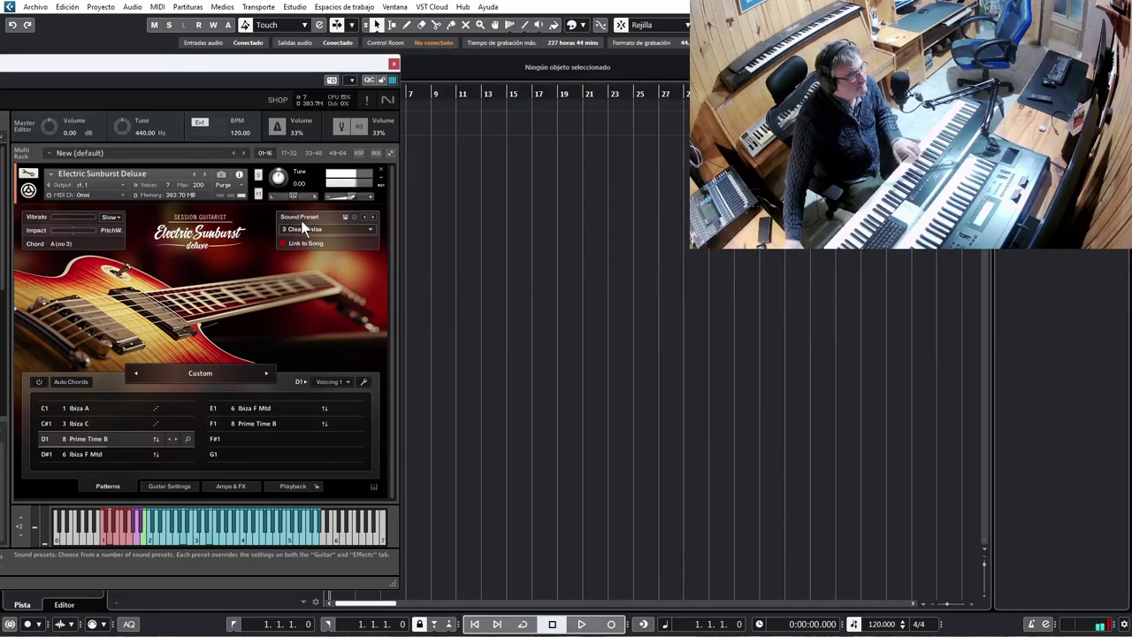
- Browse through the neighbouring songs, including Ibiza, and load the Prime Time song
{"action": "left_click", "coordinate": [137, 372]}
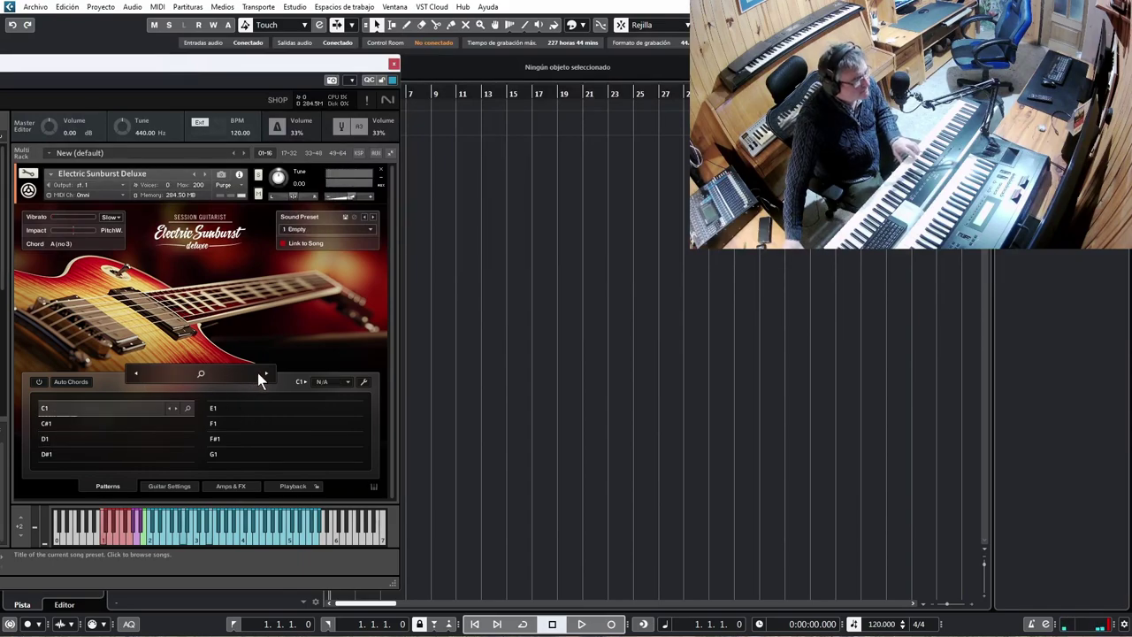
{"action": "left_click", "coordinate": [264, 373]}
{"action": "left_click", "coordinate": [264, 374]}
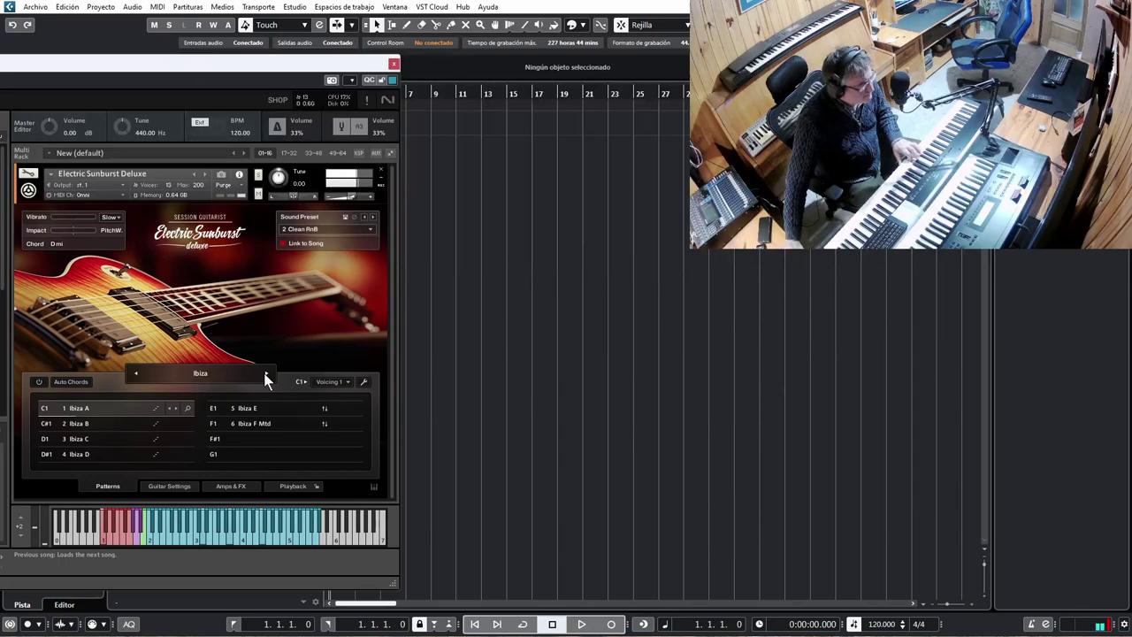
{"action": "left_click", "coordinate": [264, 373]}
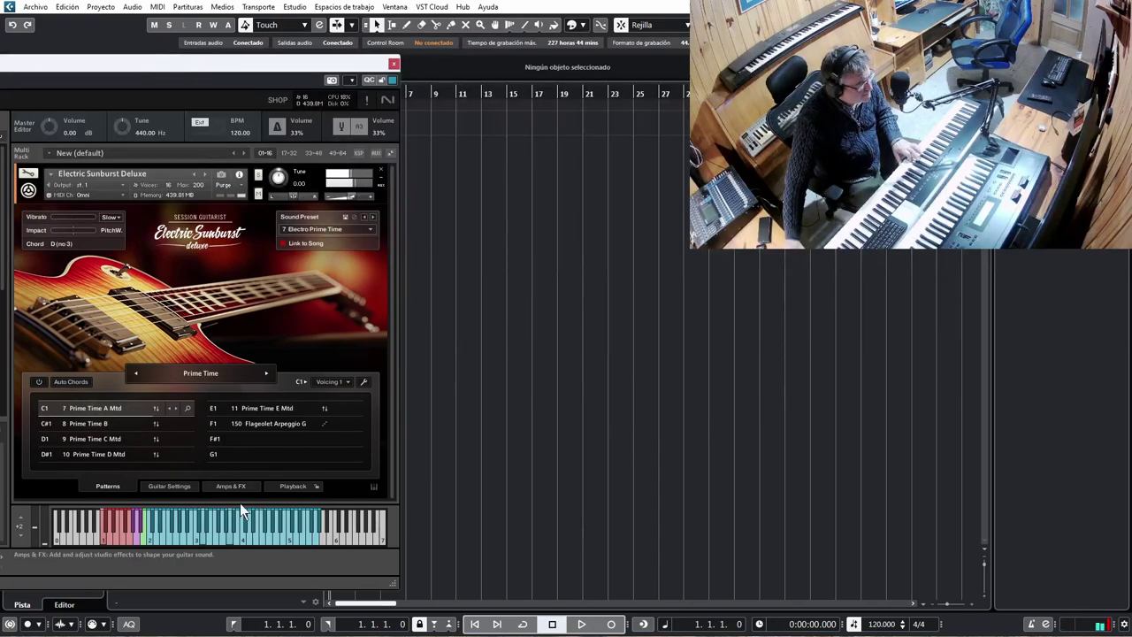
- Use the pattern keyswitches to switch to Prime Time C Mtd, Prime Time E Mtd and the empty G1 slot
{"action": "left_click", "coordinate": [111, 541]}
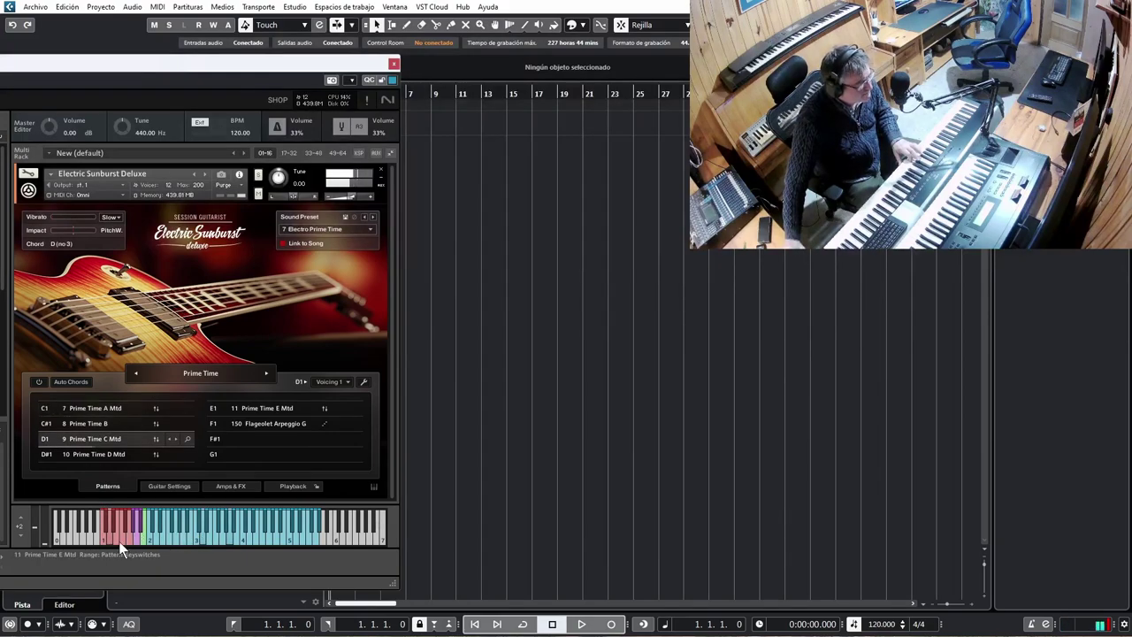
{"action": "left_click", "coordinate": [118, 541]}
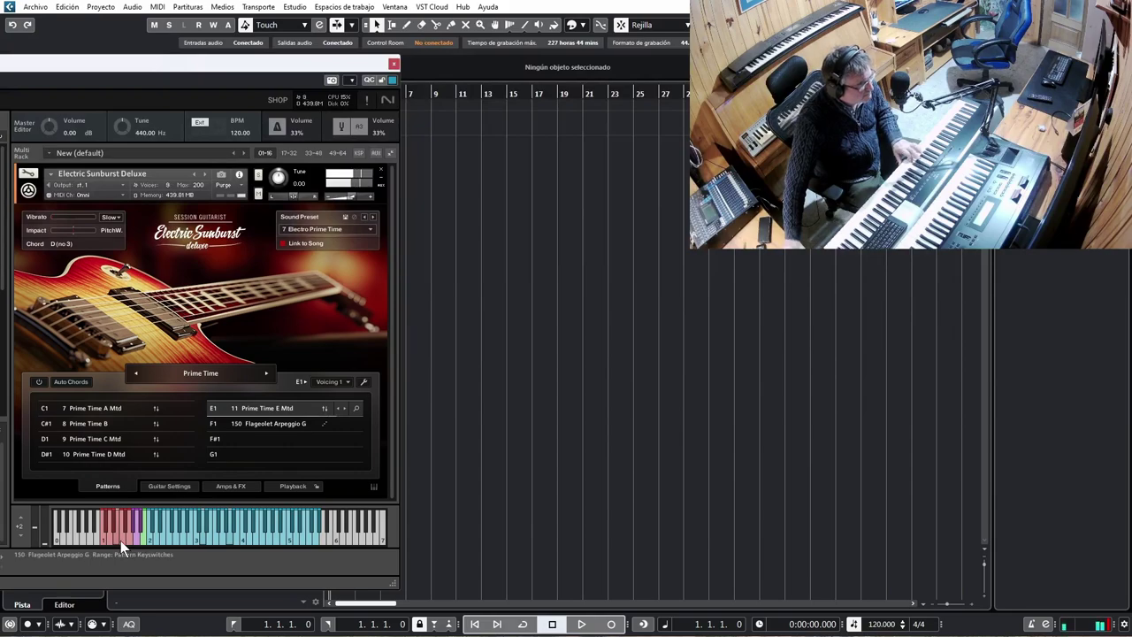
{"action": "left_click", "coordinate": [125, 539]}
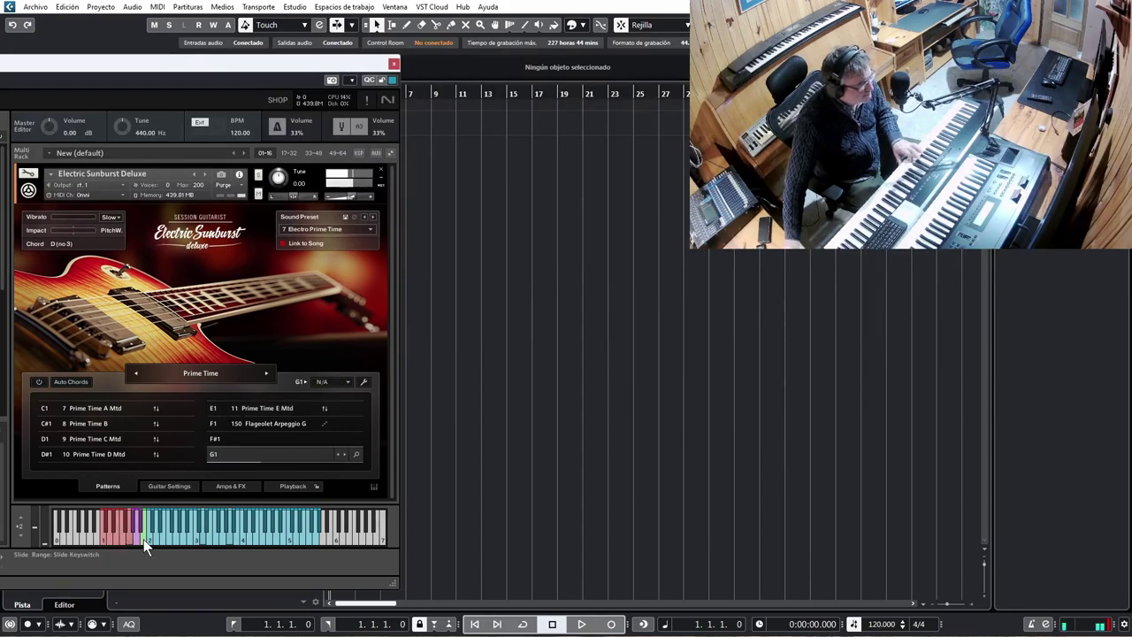